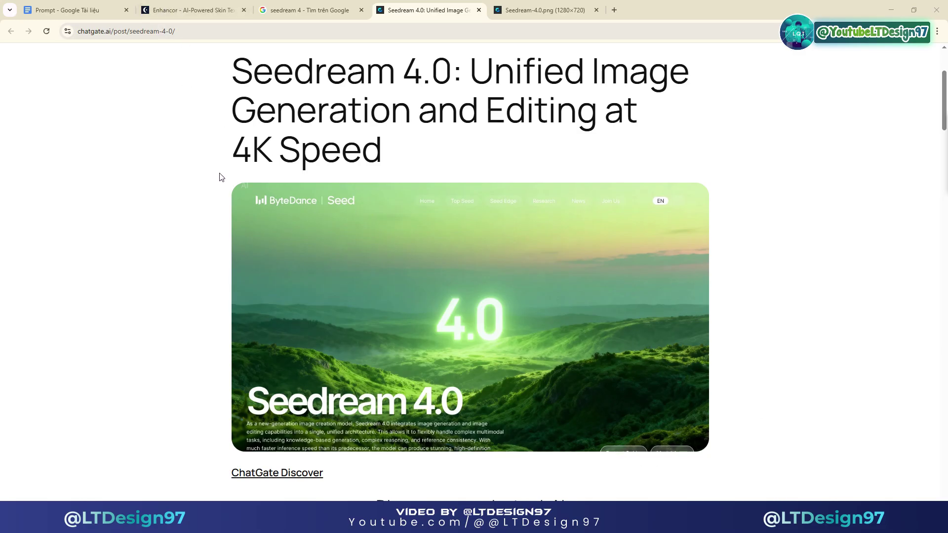
{"action": "left_click_drag", "start_coordinate": [230, 74], "coordinate": [462, 85]}
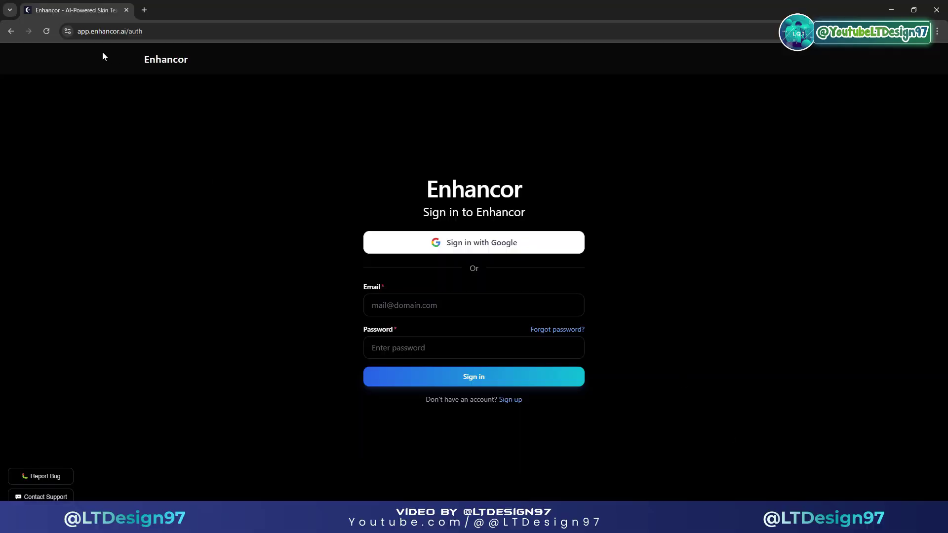
{"action": "left_click", "coordinate": [94, 32]}
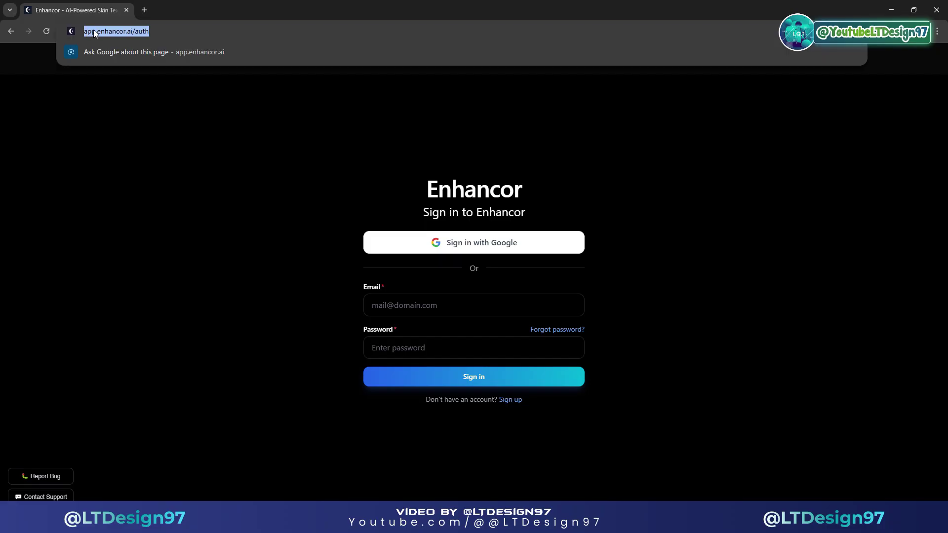
{"action": "left_click", "coordinate": [95, 138]}
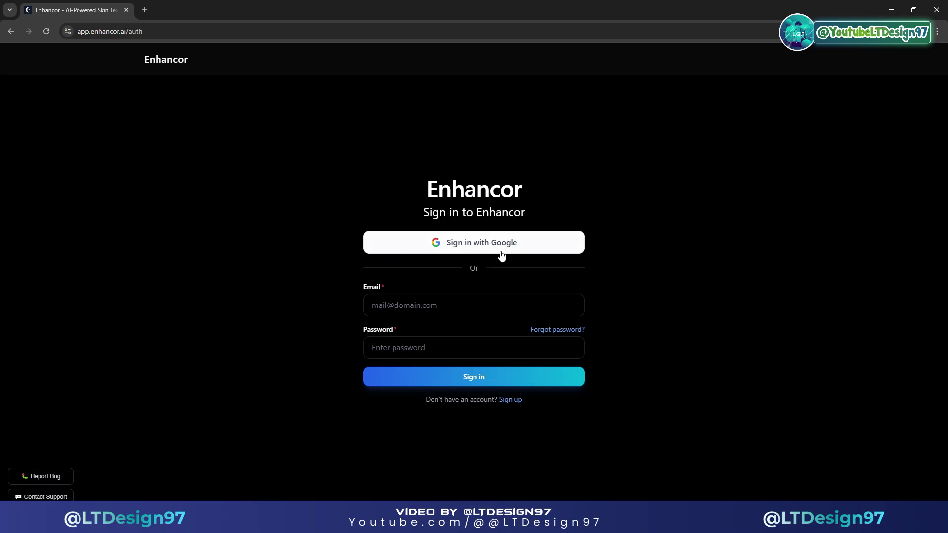
{"action": "left_click", "coordinate": [387, 304]}
{"action": "left_click", "coordinate": [262, 256]}
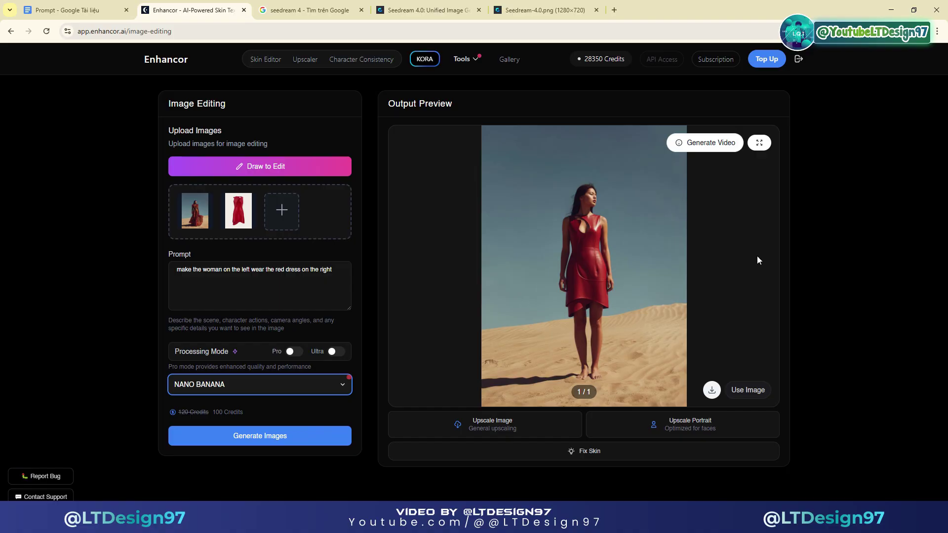
- Go to the Enhancor home page, enter the app from there and open the Image Editing tool
{"action": "left_click", "coordinate": [166, 59]}
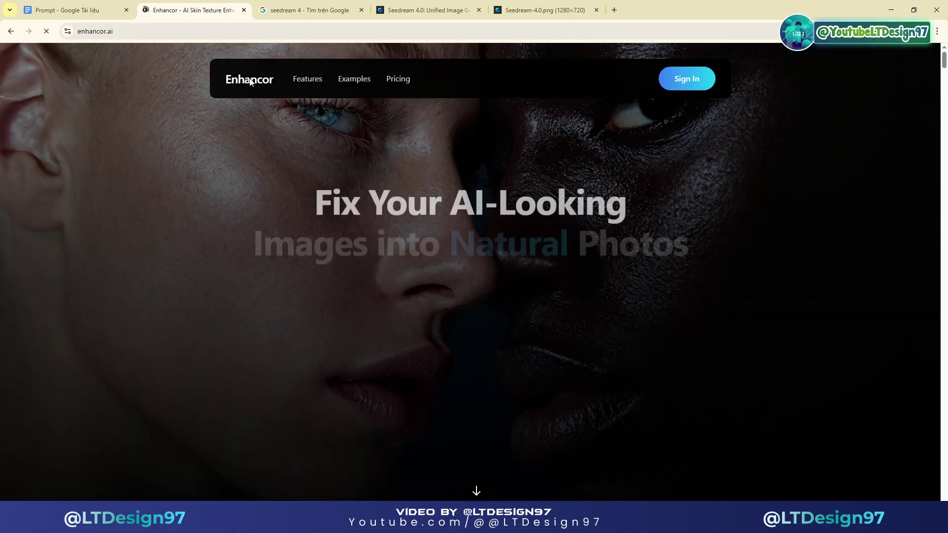
{"action": "left_click", "coordinate": [691, 85]}
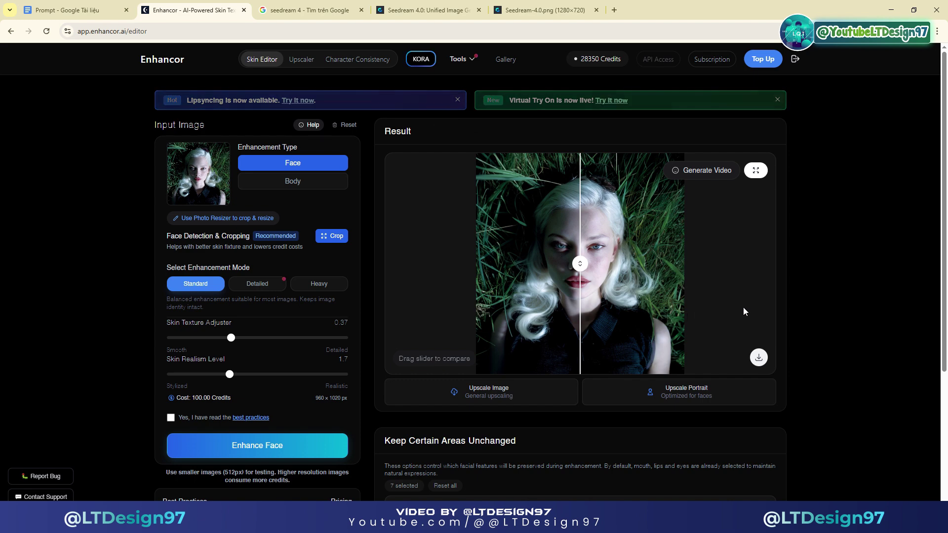
{"action": "left_click", "coordinate": [456, 61]}
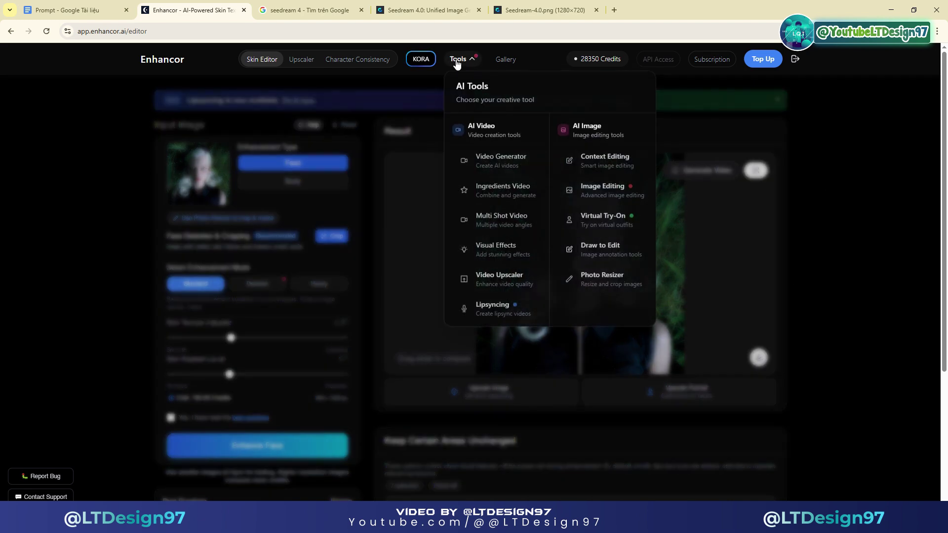
{"action": "left_click", "coordinate": [614, 197]}
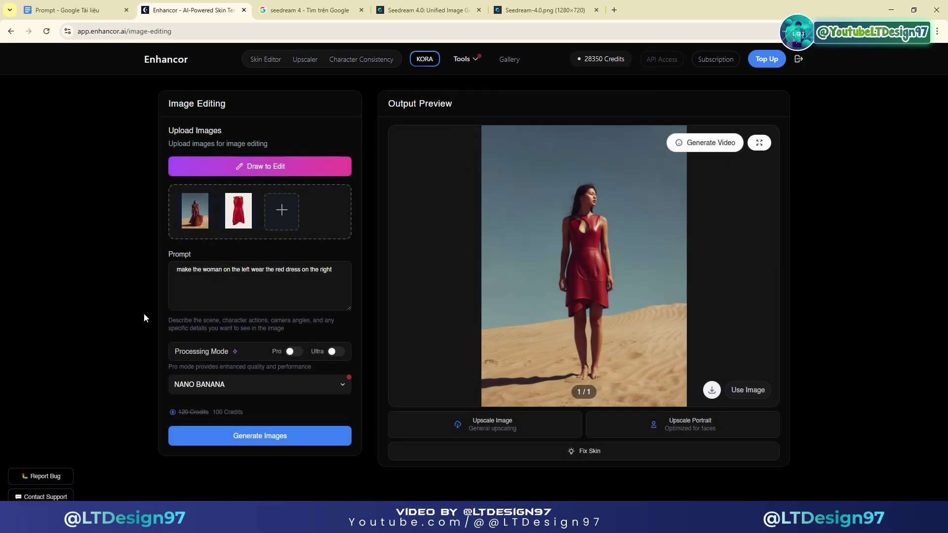
- Set the image editing model to Seedream 4 and look over its settings
{"action": "left_click", "coordinate": [199, 386]}
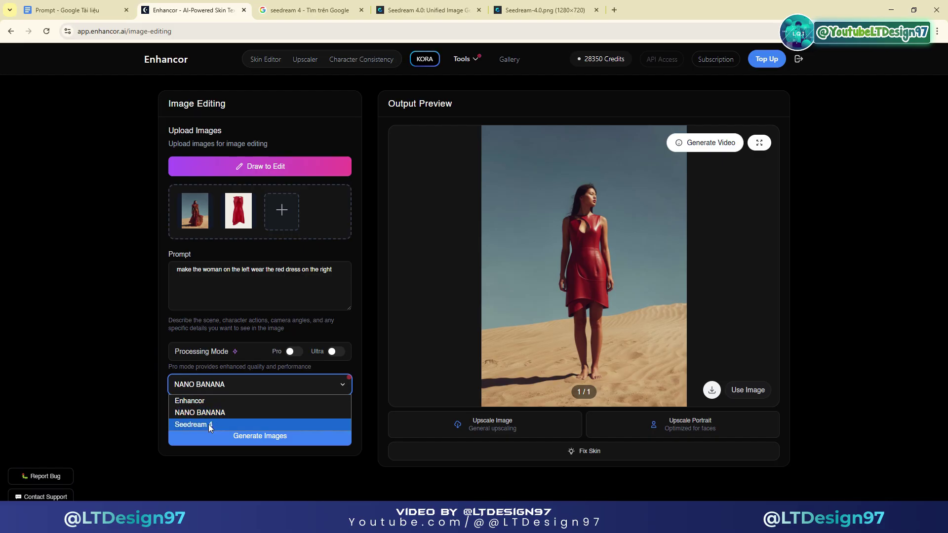
{"action": "left_click", "coordinate": [191, 425]}
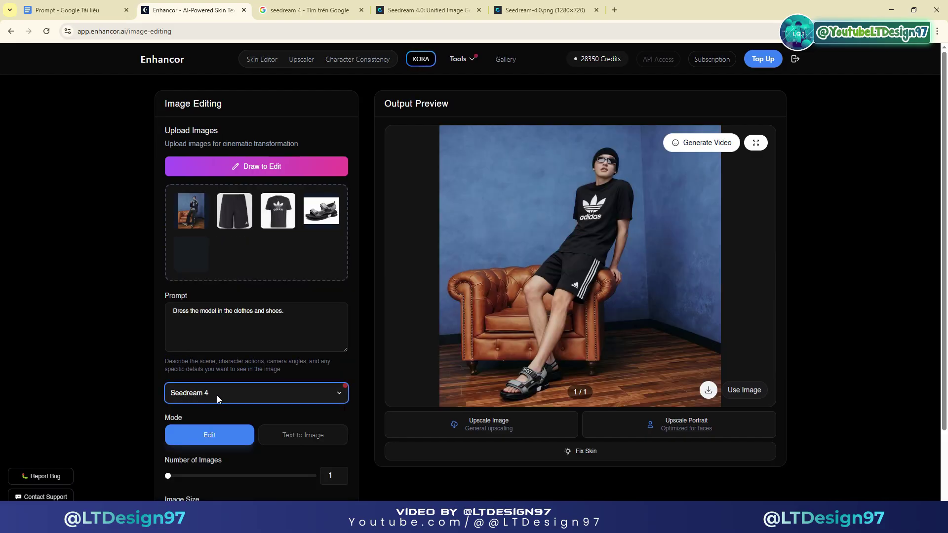
{"action": "scroll", "coordinate": [217, 243], "scroll_direction": "down", "scroll_amount": 2}
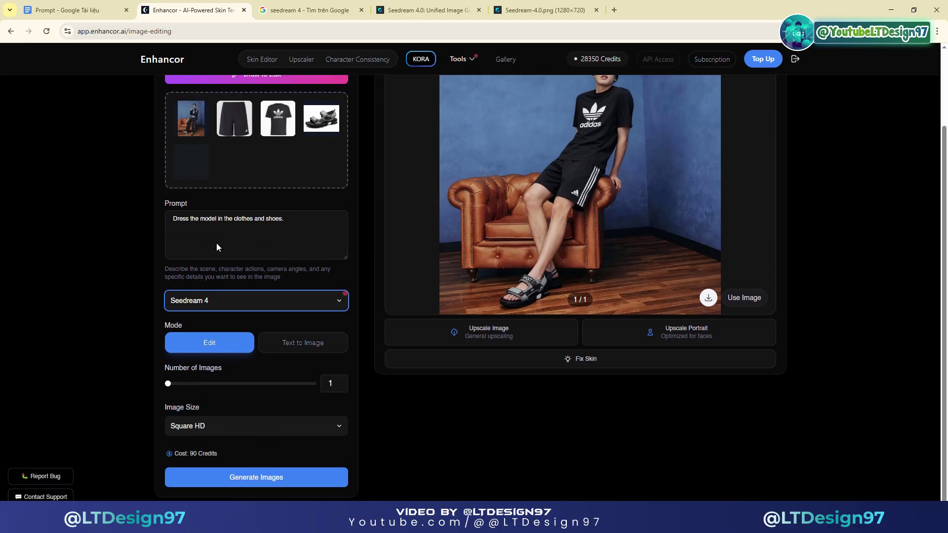
{"action": "scroll", "coordinate": [216, 243], "scroll_direction": "up", "scroll_amount": 2}
- Remove the model photo, shorts, T-shirt and sandal images from the uploads
{"action": "left_click", "coordinate": [191, 211]}
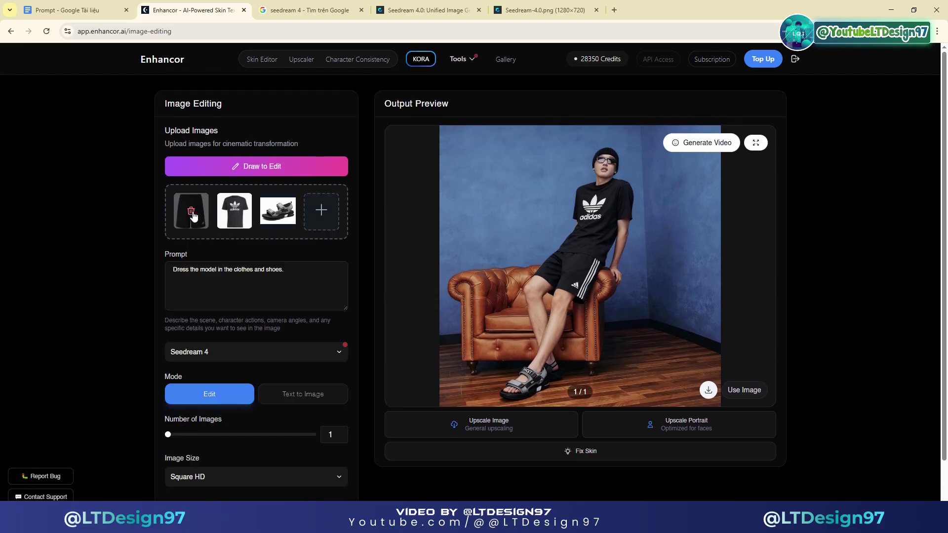
{"action": "left_click", "coordinate": [193, 214]}
{"action": "left_click", "coordinate": [193, 214]}
{"action": "left_click", "coordinate": [191, 214]}
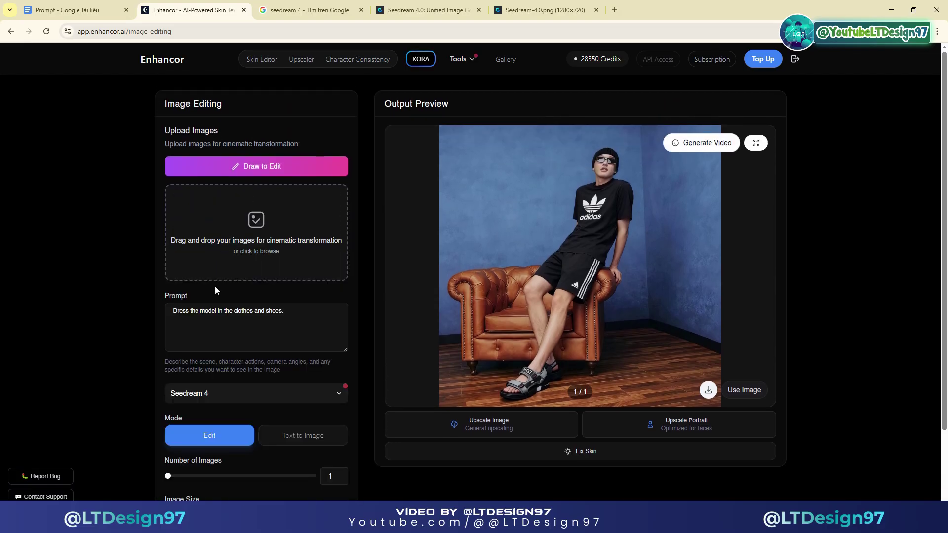
- Change the Seedream 4 mode from Edit to Text to Image
{"action": "left_click", "coordinate": [217, 315]}
{"action": "scroll", "coordinate": [252, 401], "scroll_direction": "down", "scroll_amount": 2}
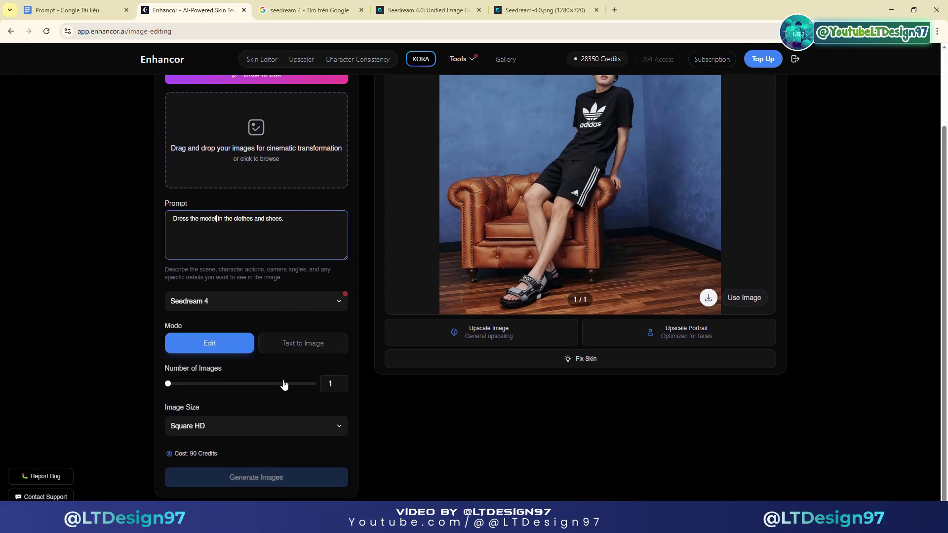
{"action": "left_click", "coordinate": [302, 345]}
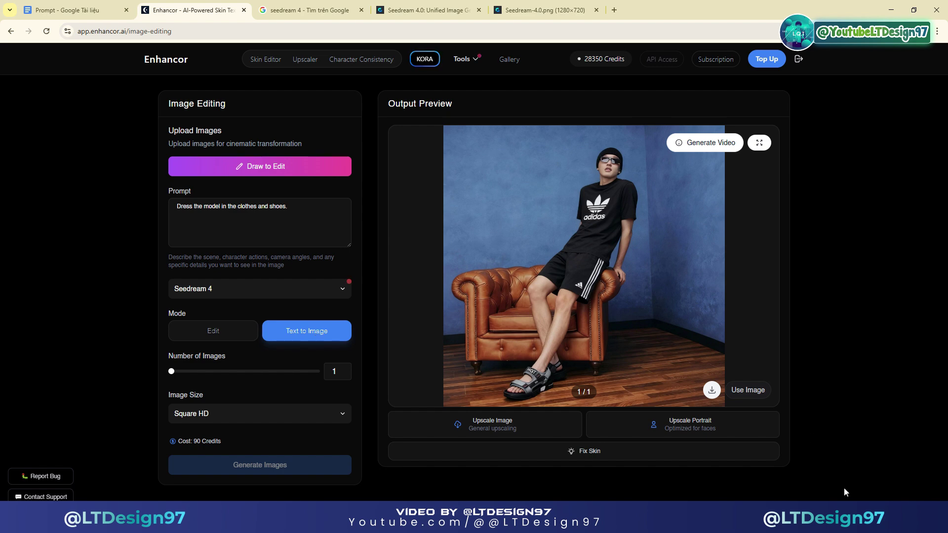
- Switch to the Google Docs prompt document and copy the full text under Prompt 1
{"action": "left_click", "coordinate": [888, 461]}
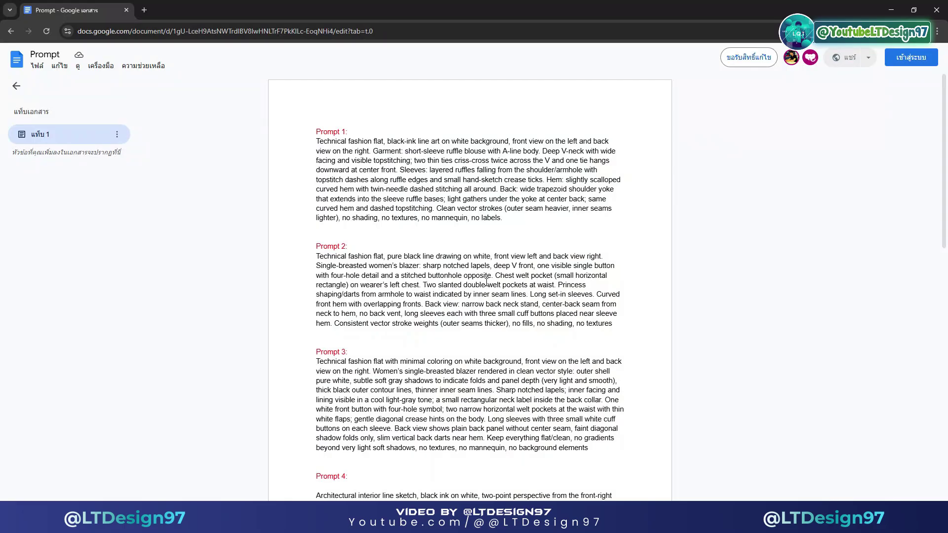
{"action": "left_click_drag", "start_coordinate": [329, 136], "coordinate": [610, 391]}
{"action": "scroll", "coordinate": [515, 247], "scroll_direction": "up", "scroll_amount": 1}
{"action": "left_click", "coordinate": [515, 247]}
{"action": "left_click_drag", "start_coordinate": [313, 142], "coordinate": [506, 221]}
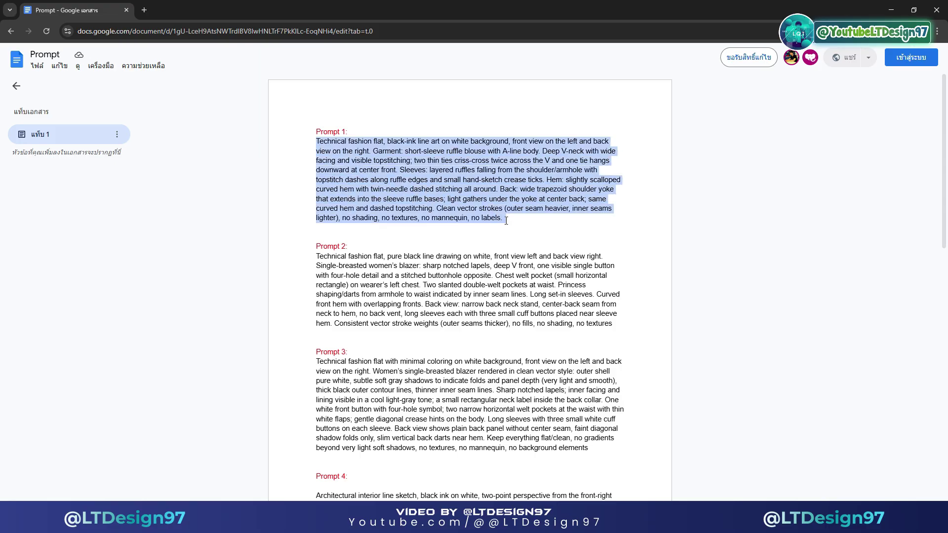
{"action": "left_click_drag", "start_coordinate": [358, 174], "coordinate": [692, 157]}
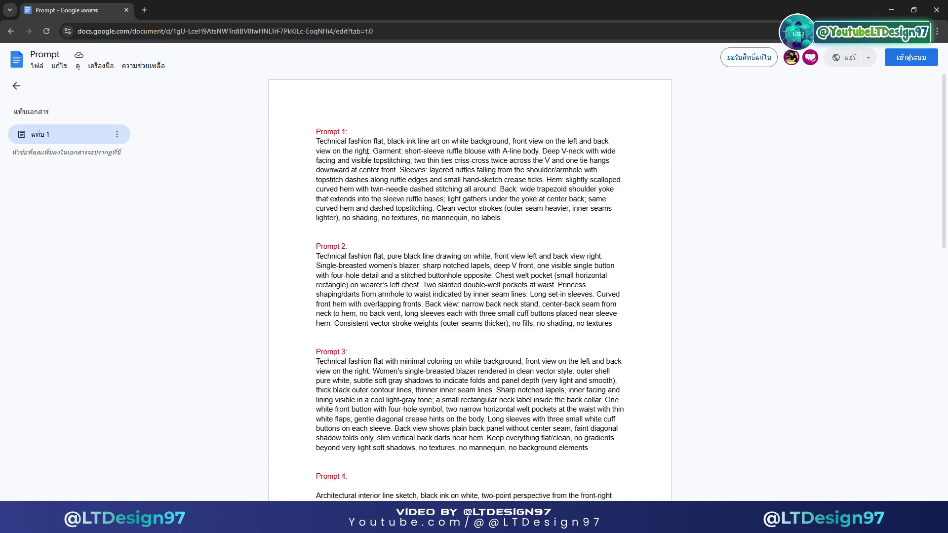
{"action": "left_click_drag", "start_coordinate": [316, 143], "coordinate": [549, 218]}
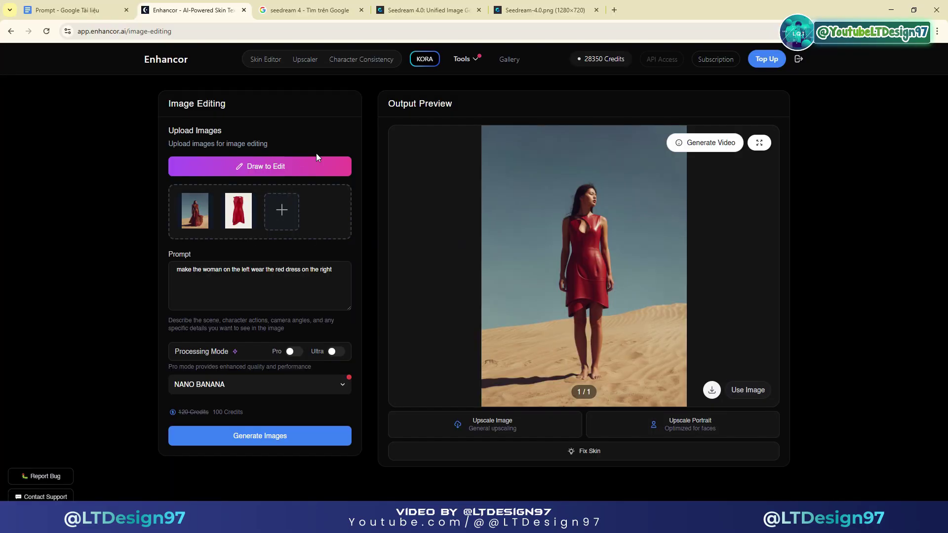
- In Enhancor, remove the two uploaded dress reference images and set the model to Seedream 4
{"action": "left_click", "coordinate": [197, 214]}
{"action": "left_click", "coordinate": [195, 212]}
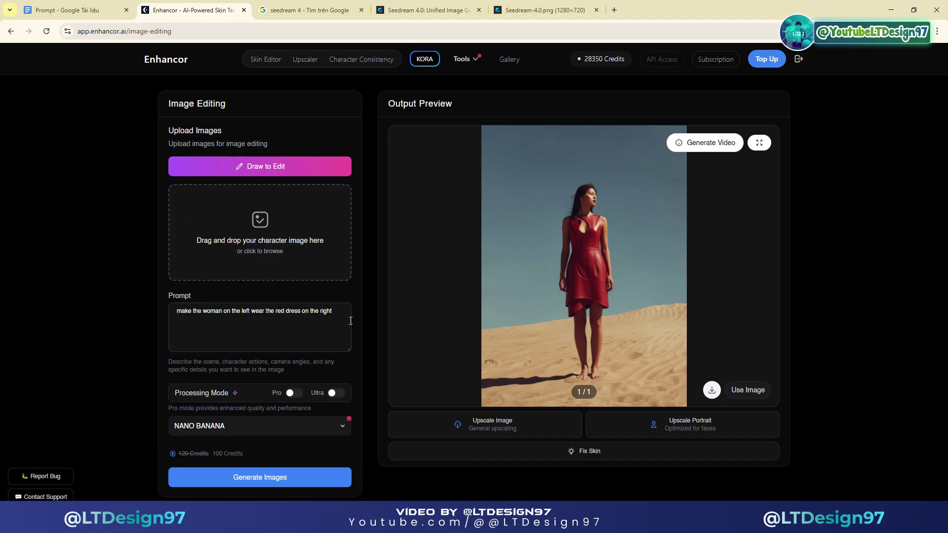
{"action": "left_click", "coordinate": [197, 427]}
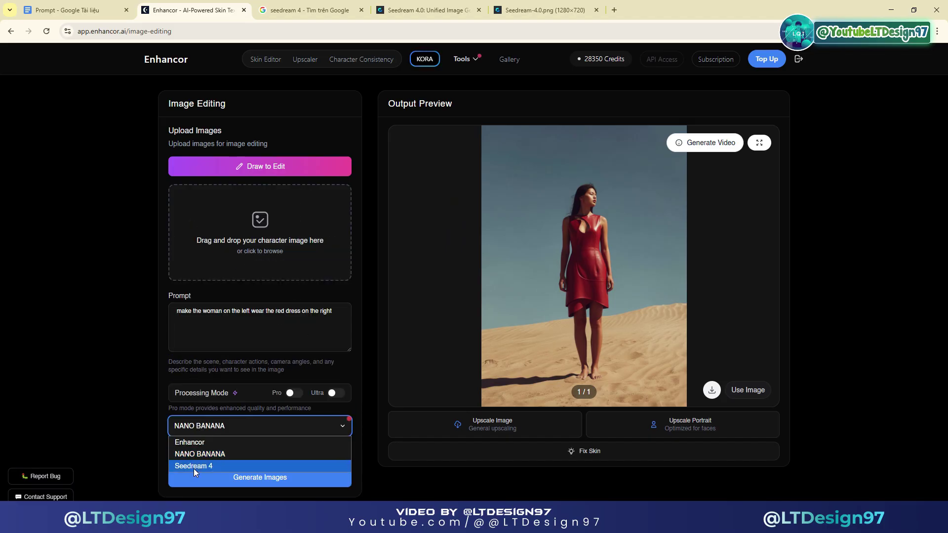
{"action": "left_click", "coordinate": [193, 469]}
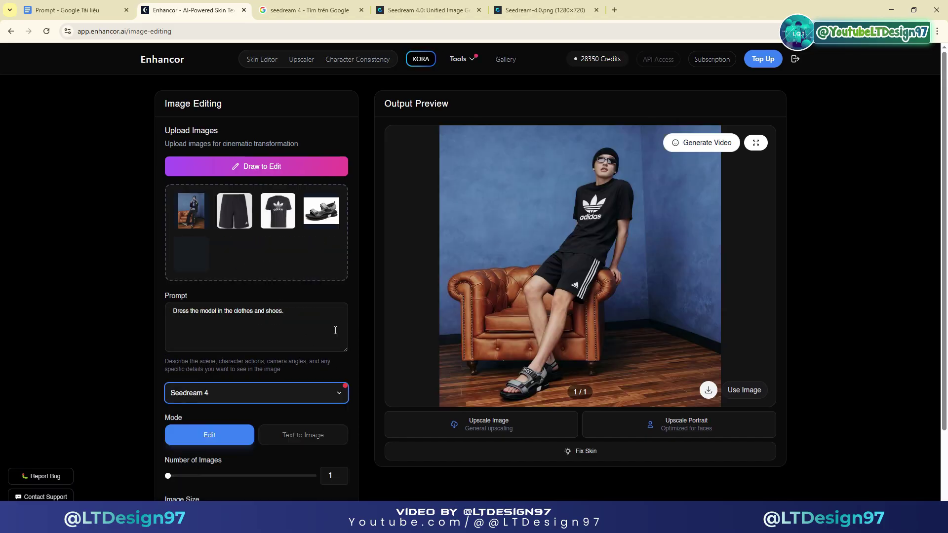
- Set the mode to Text to Image and replace the existing prompt with the copied Prompt 1 text
{"action": "scroll", "coordinate": [335, 329], "scroll_direction": "down", "scroll_amount": 2}
{"action": "left_click", "coordinate": [306, 343]}
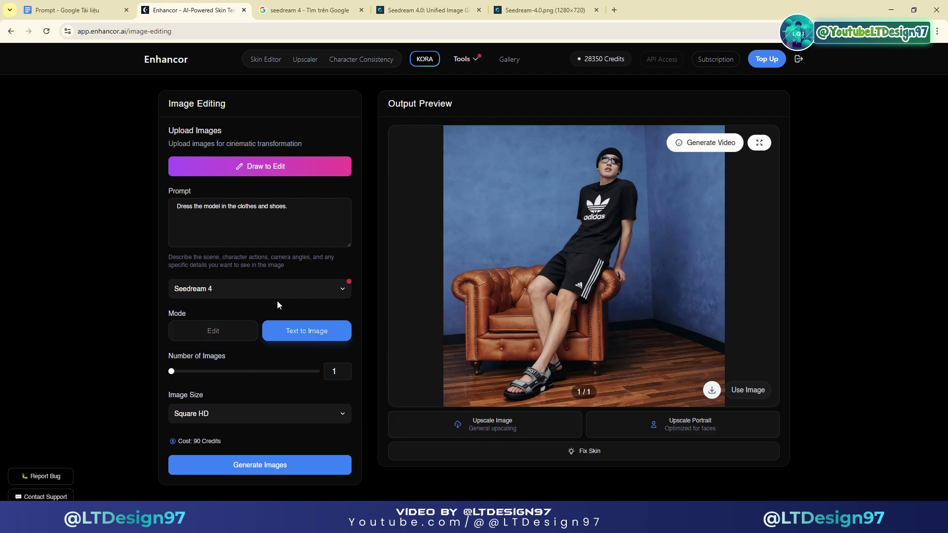
{"action": "left_click", "coordinate": [284, 227]}
{"action": "key", "text": "ctrl+a"}
{"action": "key", "text": "ctrl+v"}
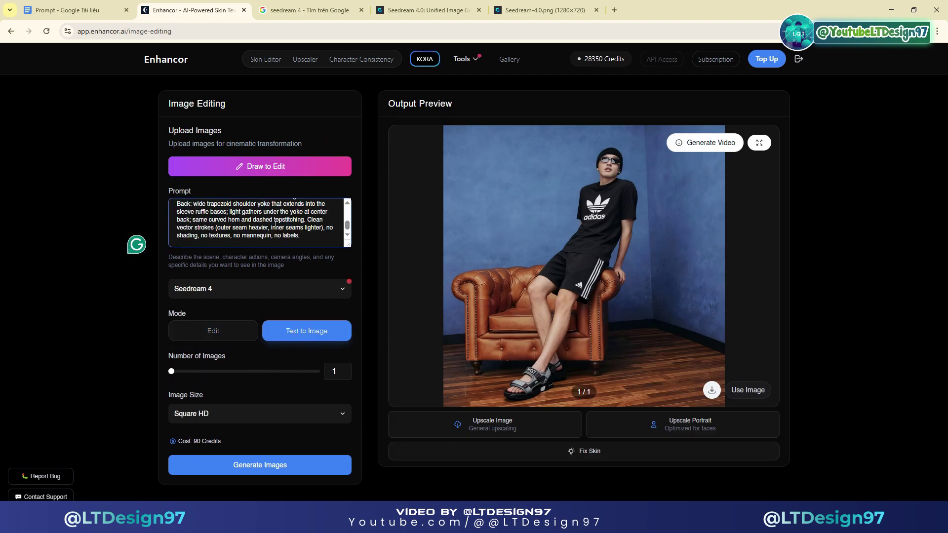
{"action": "key", "text": "ctrl+a"}
{"action": "scroll", "coordinate": [244, 220], "scroll_direction": "down", "scroll_amount": 5}
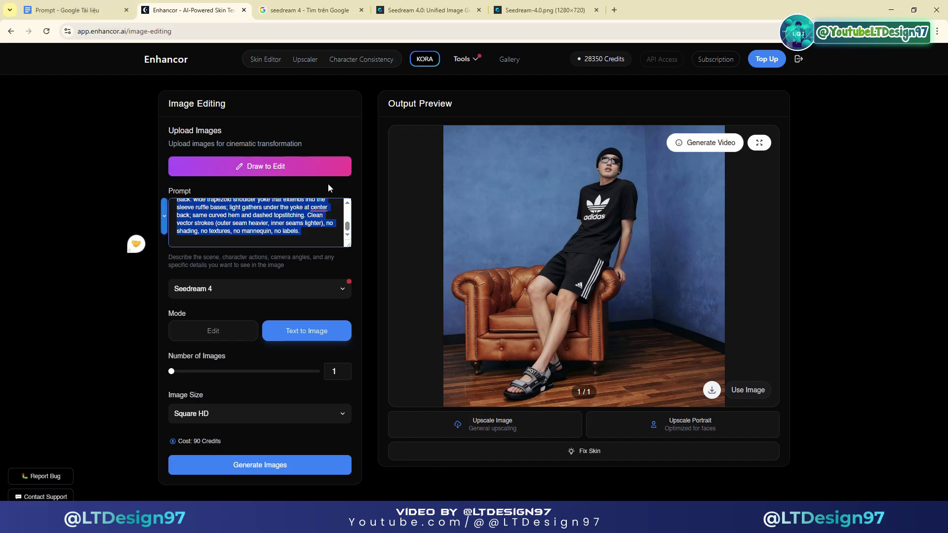
- Copy the Prompt 1 paragraph from the Google Docs document again and select the whole Enhancor prompt for replacement
{"action": "left_click", "coordinate": [74, 10]}
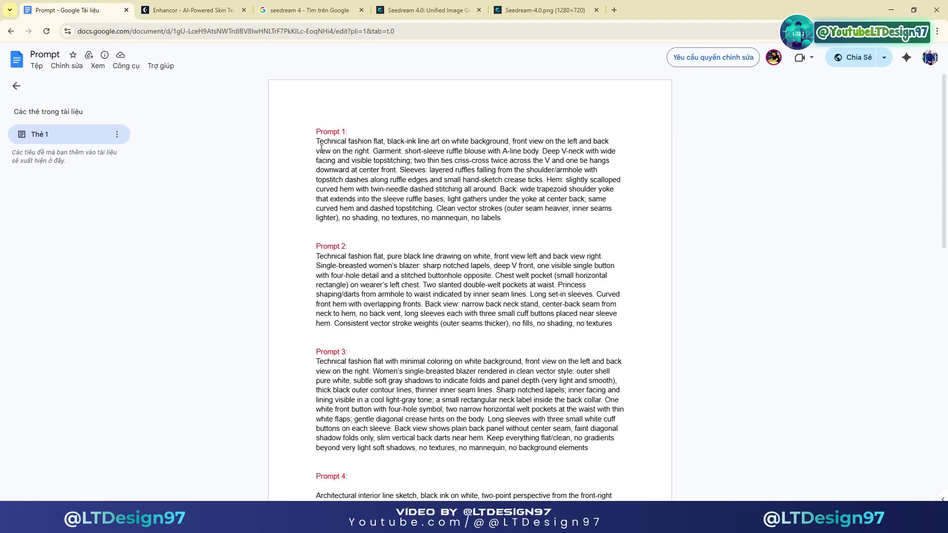
{"action": "left_click_drag", "start_coordinate": [316, 142], "coordinate": [557, 218]}
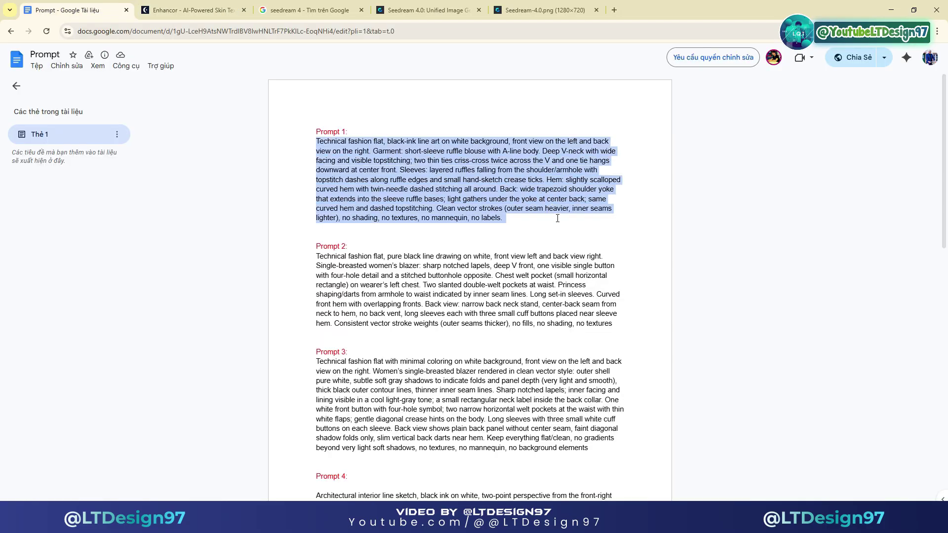
{"action": "right_click", "coordinate": [436, 156]}
{"action": "left_click", "coordinate": [459, 169]}
{"action": "left_click", "coordinate": [189, 4]}
{"action": "key", "text": "ctrl+a"}
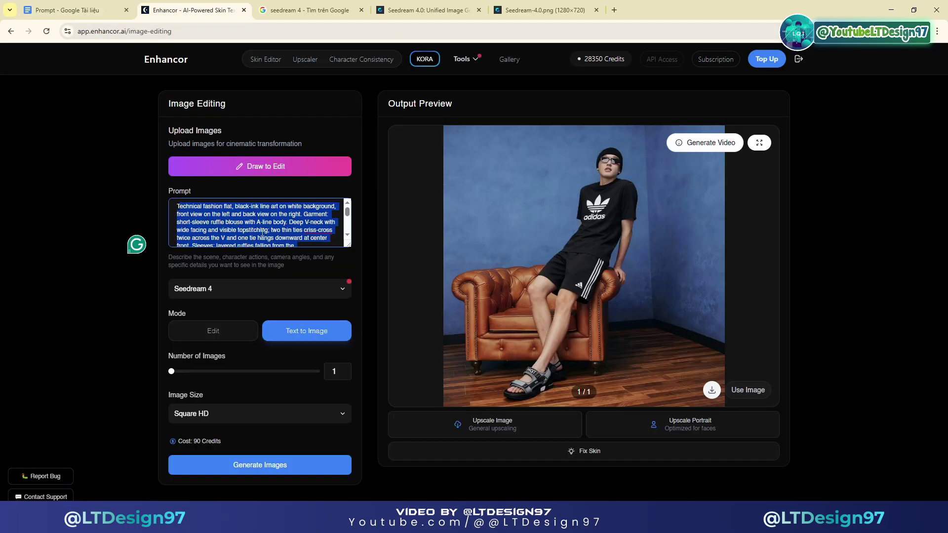
- Set the image size to 4K and the number of images to 2, and start the generation
{"action": "left_click", "coordinate": [218, 414]}
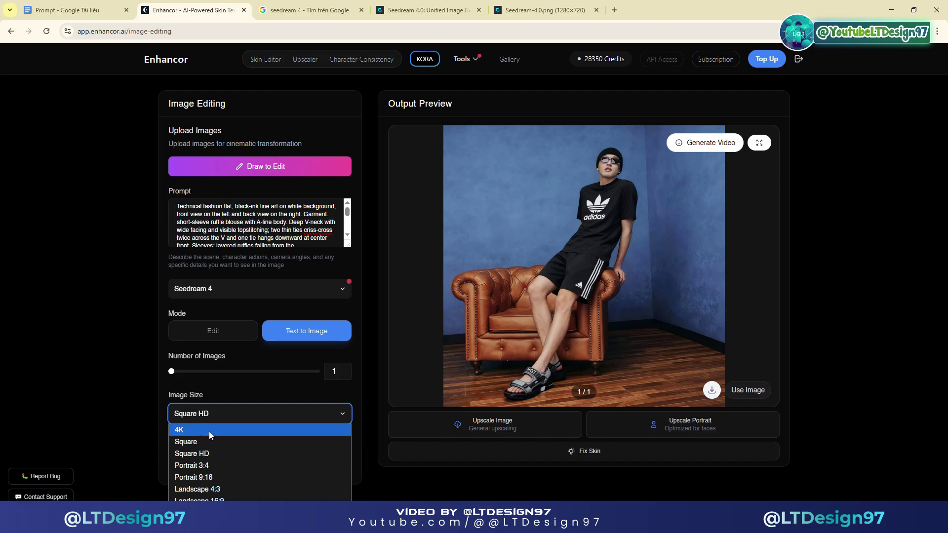
{"action": "left_click", "coordinate": [206, 431]}
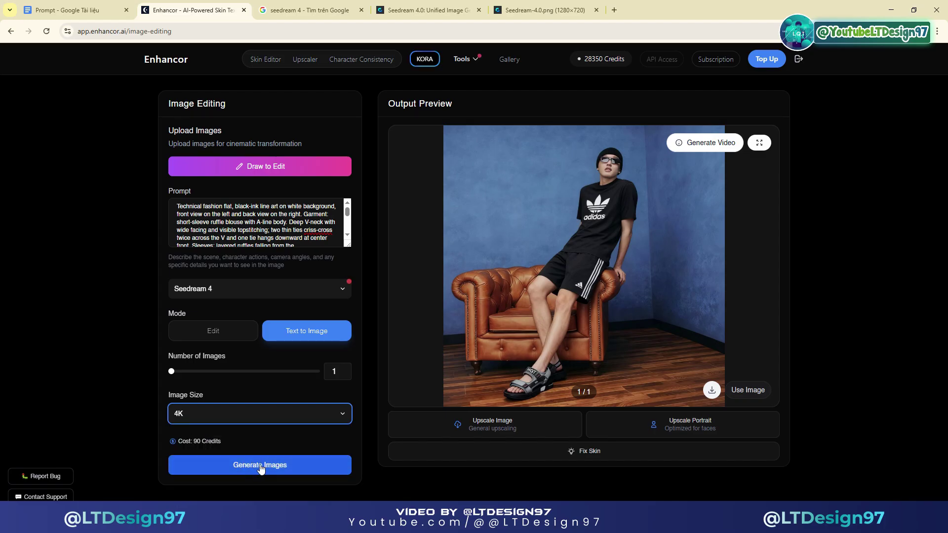
{"action": "left_click", "coordinate": [344, 368]}
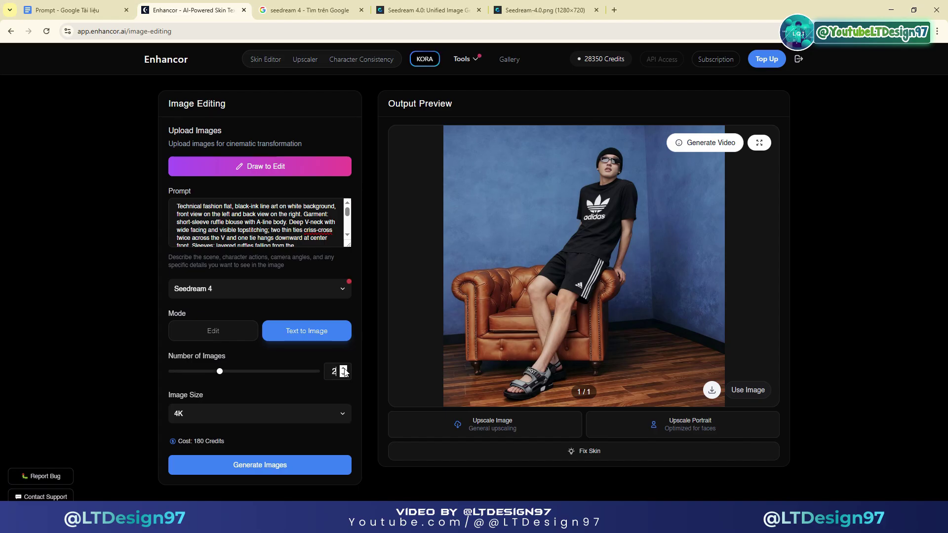
{"action": "double_click", "coordinate": [334, 371]}
{"action": "left_click", "coordinate": [287, 464]}
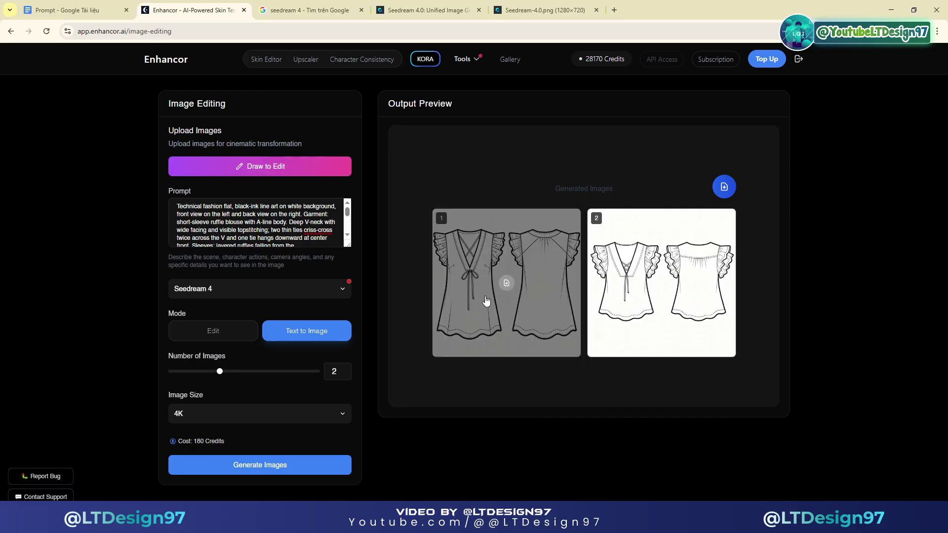
- View each of the two generated blouse drawings in the enlarged preview and close it
{"action": "left_click", "coordinate": [482, 301]}
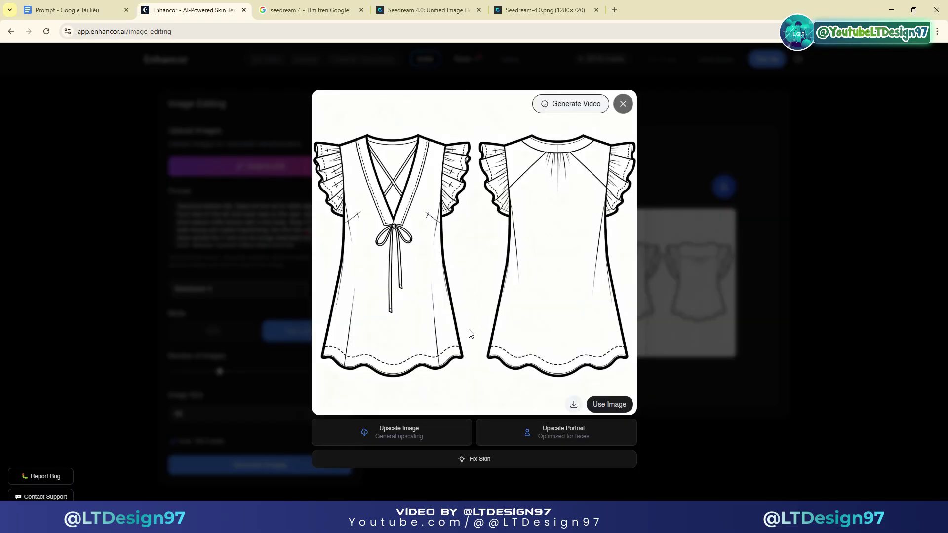
{"action": "left_click", "coordinate": [687, 269]}
{"action": "left_click", "coordinate": [688, 269]}
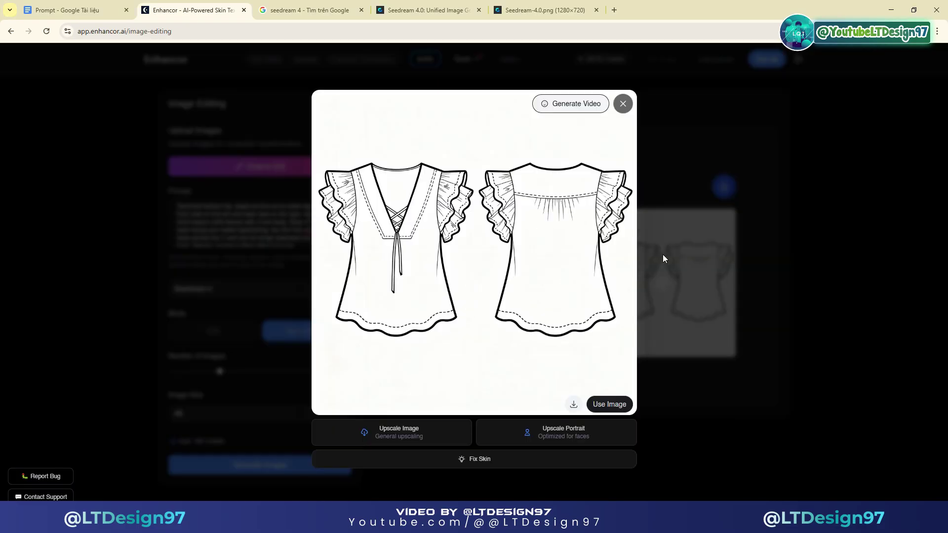
{"action": "left_click", "coordinate": [785, 303]}
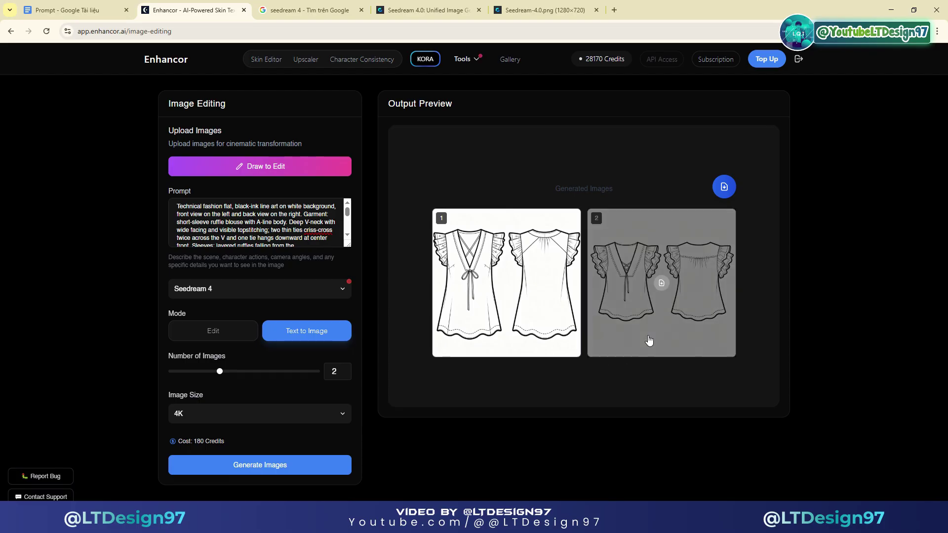
- Open the second generated blouse drawing in the enlarged preview and use it as the source image for editing
{"action": "left_click", "coordinate": [607, 338]}
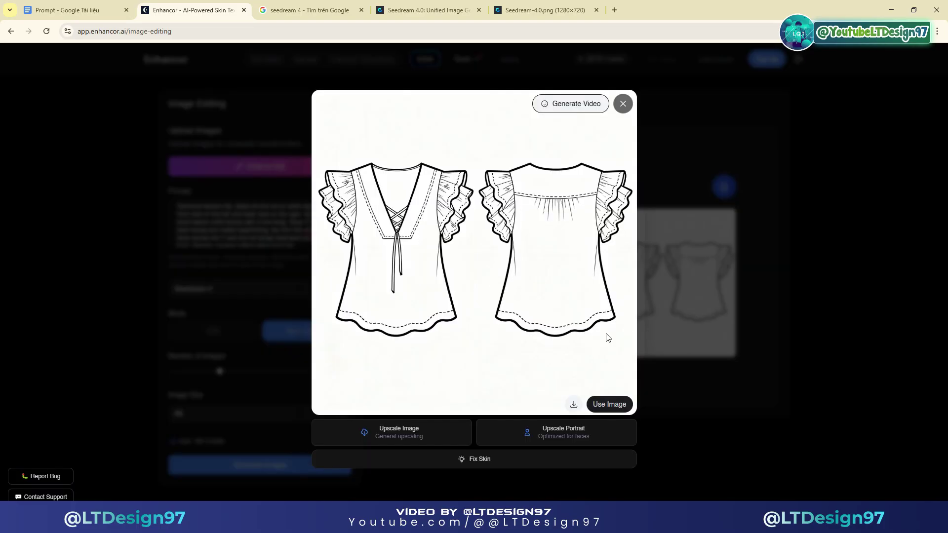
{"action": "left_click", "coordinate": [614, 407]}
{"action": "mouse_move", "coordinate": [203, 229]}
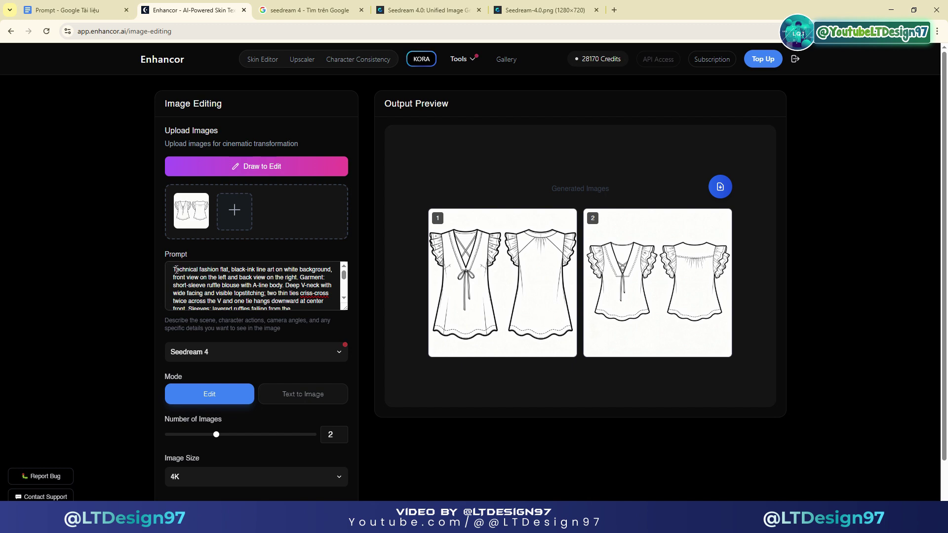
- Replace the prompt with "turn this into a realistic e-com product shot, photographed in a studio, white background, cream leather blouse"
{"action": "left_click_drag", "start_coordinate": [176, 269], "coordinate": [292, 321]}
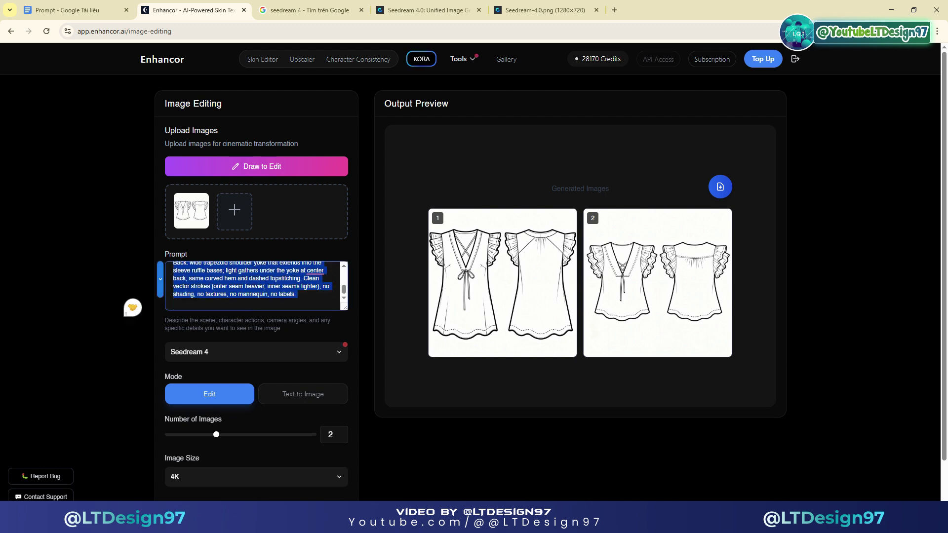
{"action": "key", "text": "alt+Tab"}
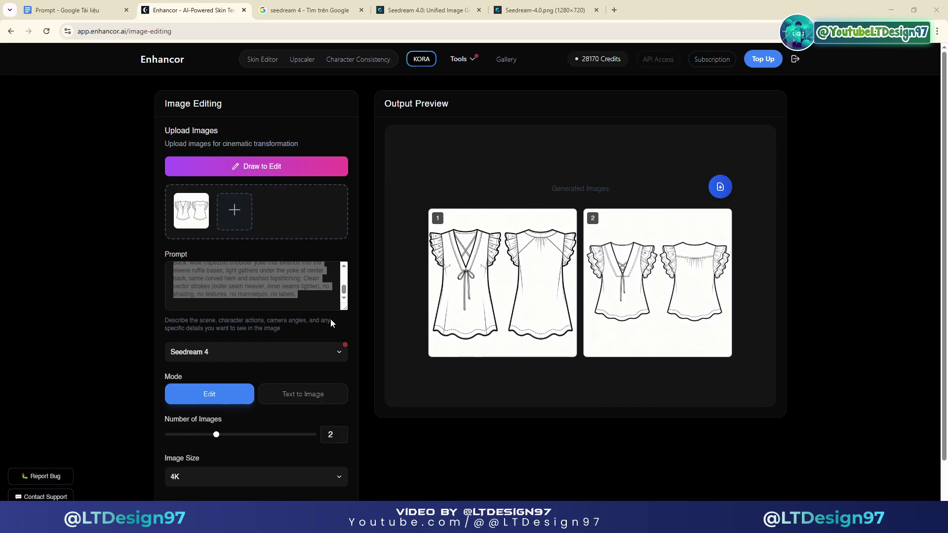
{"action": "key", "text": "alt+Tab"}
{"action": "key", "text": "ctrl+v"}
{"action": "key", "text": "ctrl+a"}
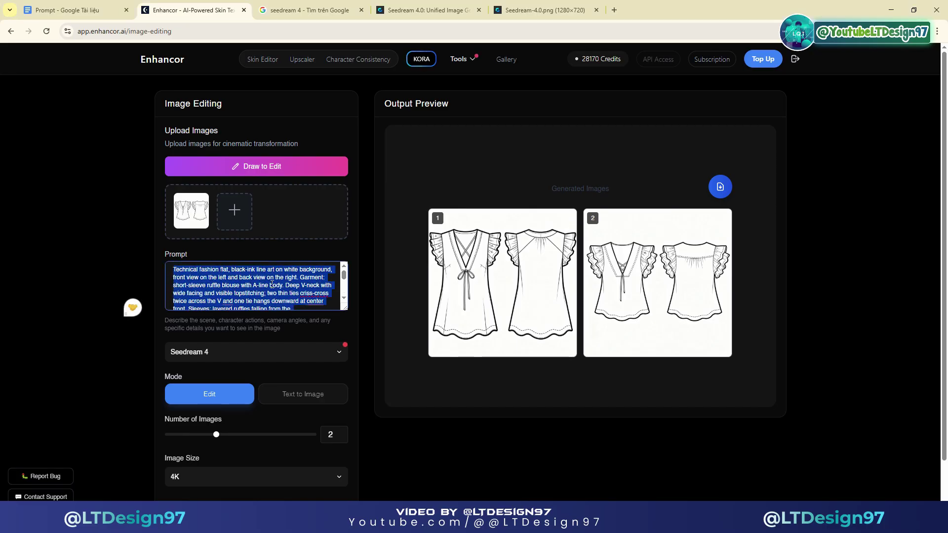
{"action": "right_click", "coordinate": [238, 282]}
{"action": "left_click", "coordinate": [289, 292]}
{"action": "key", "text": "ctrl+a"}
{"action": "key", "text": "ctrl+v"}
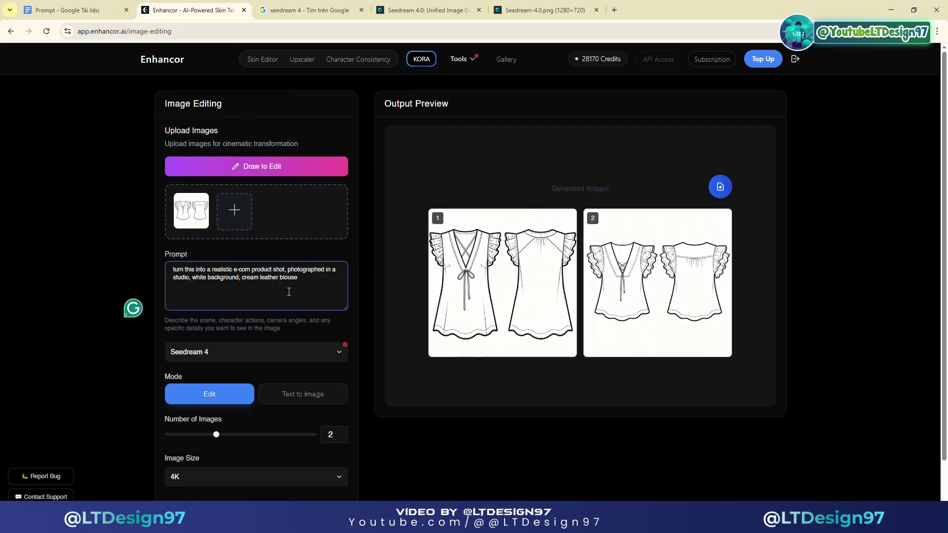
{"action": "key", "text": "ctrl+a"}
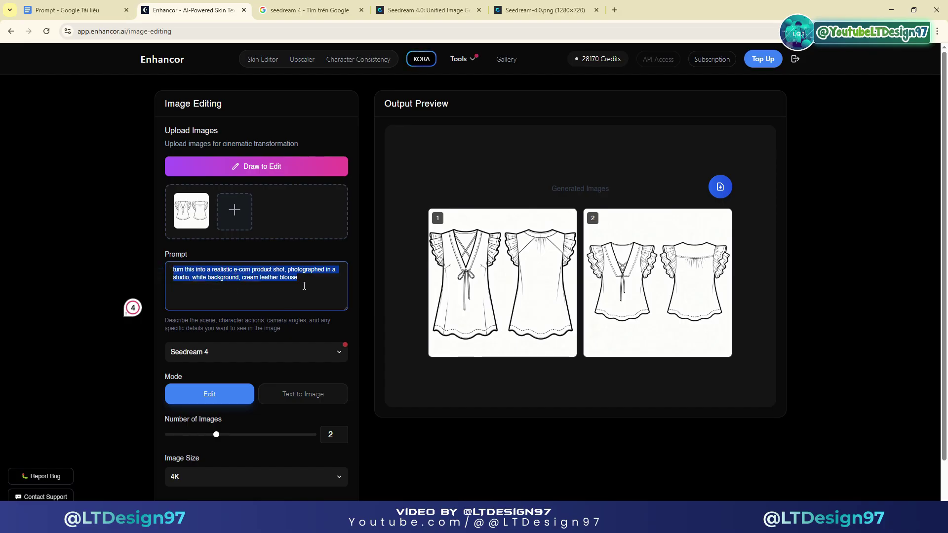
- Start generating the product shots from the uploaded blouse drawing with the current Seedream 4 settings
{"action": "scroll", "coordinate": [246, 417], "scroll_direction": "down", "scroll_amount": 1}
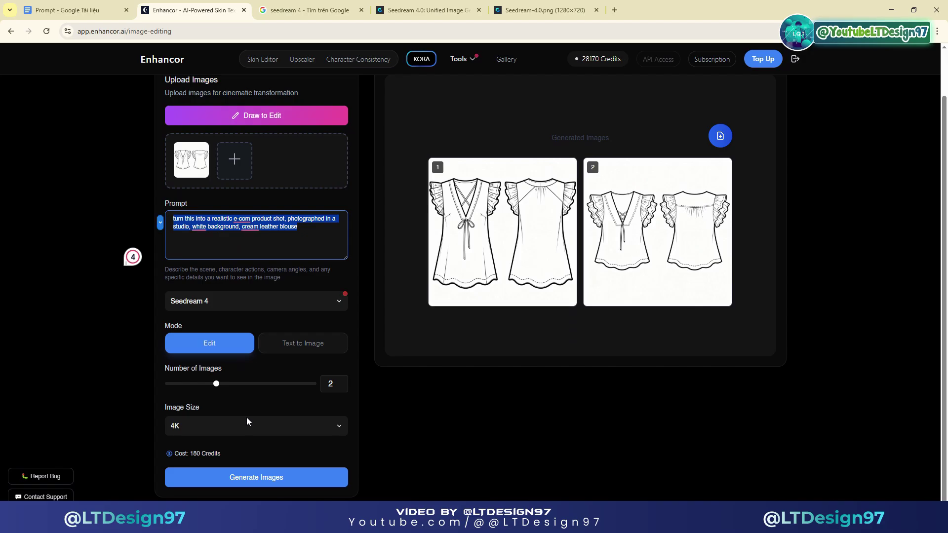
{"action": "left_click_drag", "start_coordinate": [190, 326], "coordinate": [171, 325]}
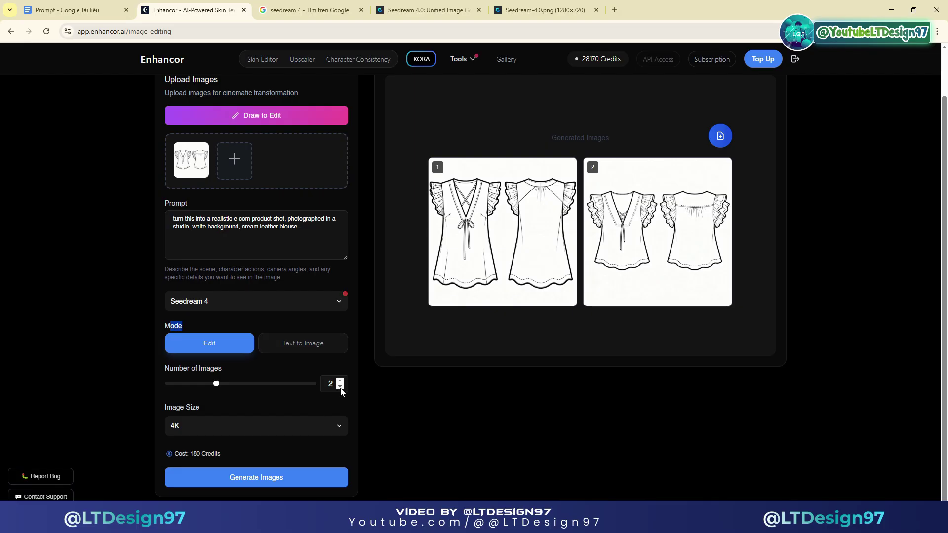
{"action": "left_click", "coordinate": [224, 477]}
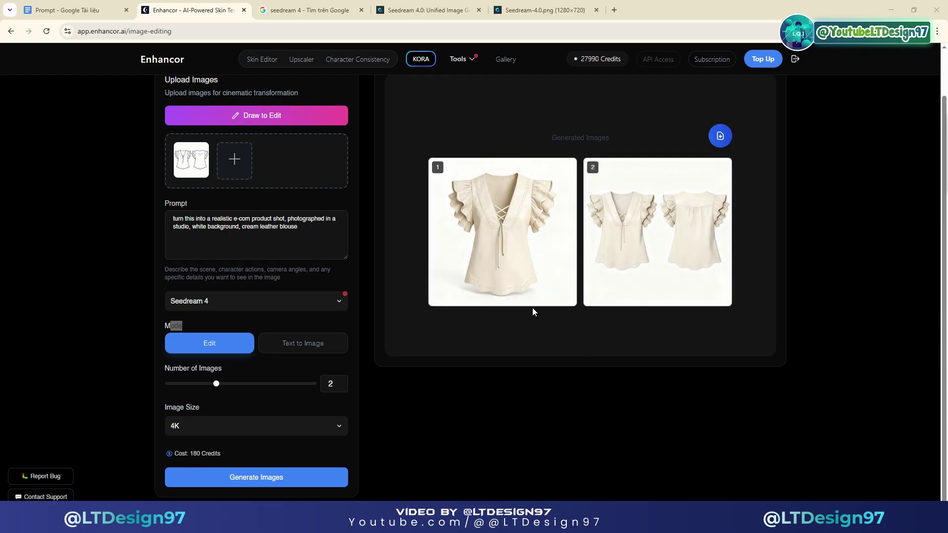
- View both generated cream blouse images in the enlarged preview, ending on the front-and-back version
{"action": "left_click", "coordinate": [611, 265]}
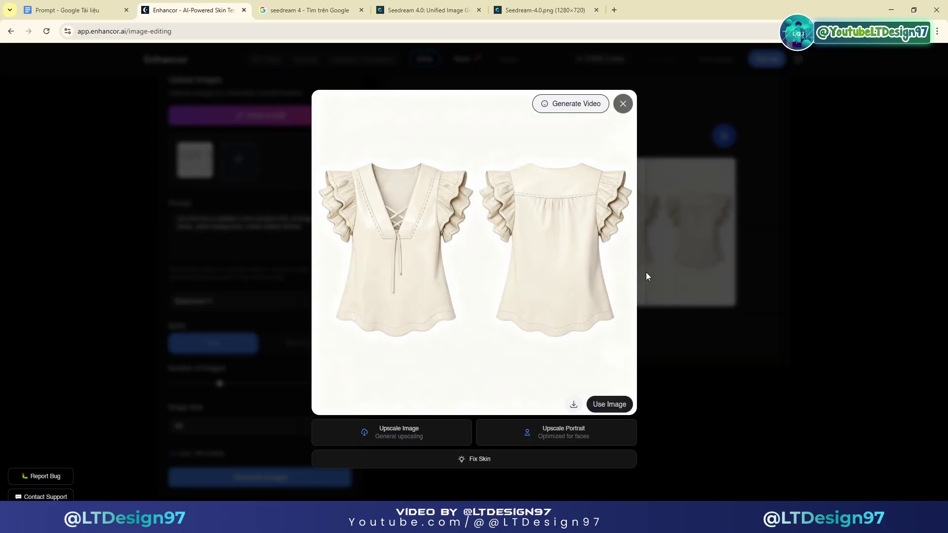
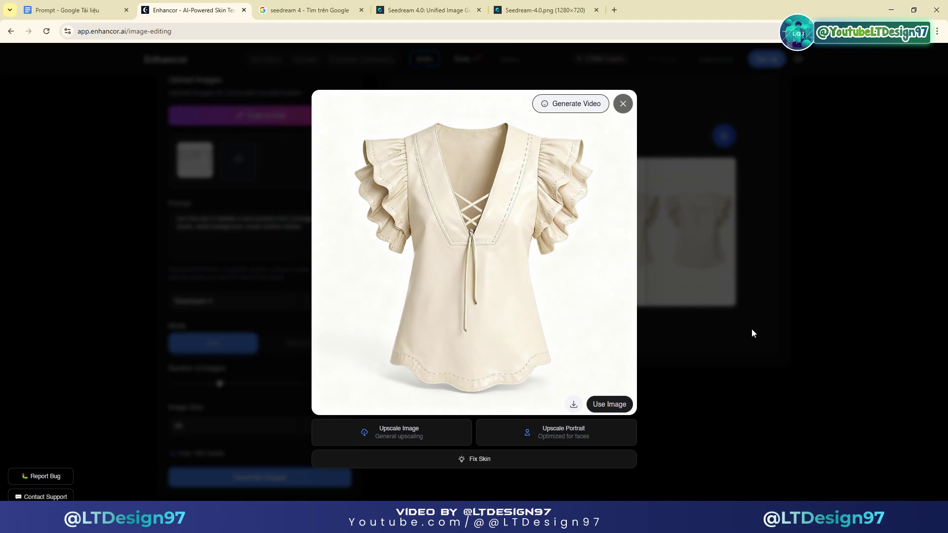
{"action": "left_click", "coordinate": [752, 333]}
{"action": "left_click", "coordinate": [661, 269]}
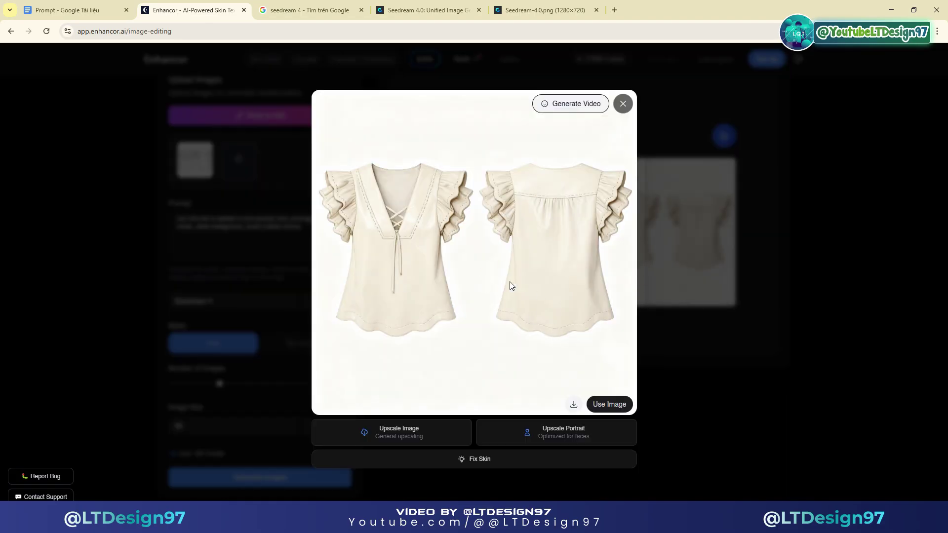
- Open the front-and-back cream blouse image in a new browser tab, view it there, and close the enlarged preview in Enhancor
{"action": "right_click", "coordinate": [499, 260]}
{"action": "left_click", "coordinate": [513, 263]}
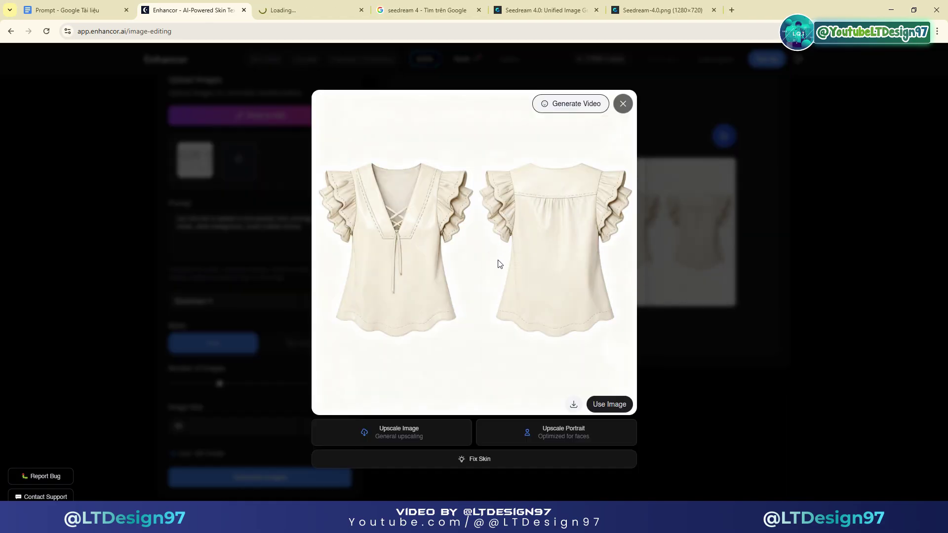
{"action": "left_click", "coordinate": [306, 10]}
{"action": "left_click", "coordinate": [192, 10]}
{"action": "left_click", "coordinate": [306, 10]}
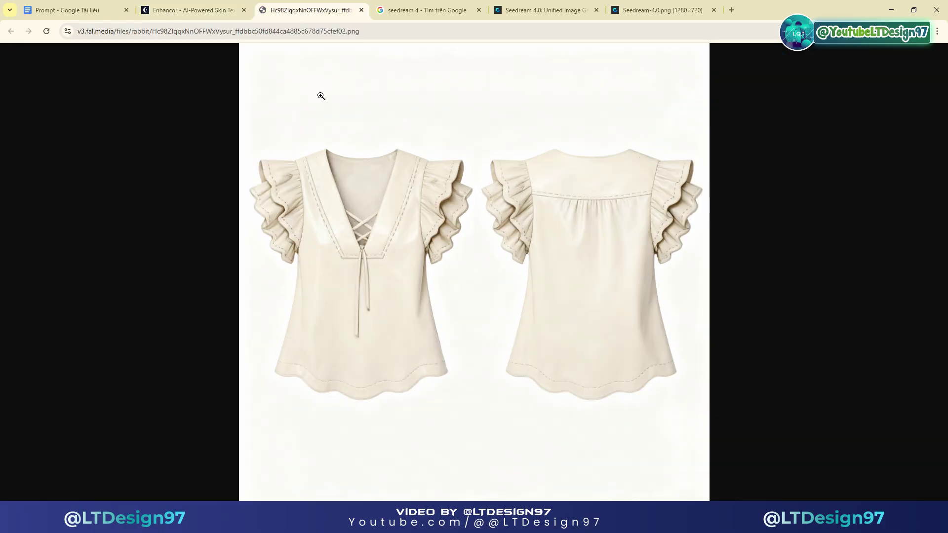
{"action": "left_click", "coordinate": [176, 6]}
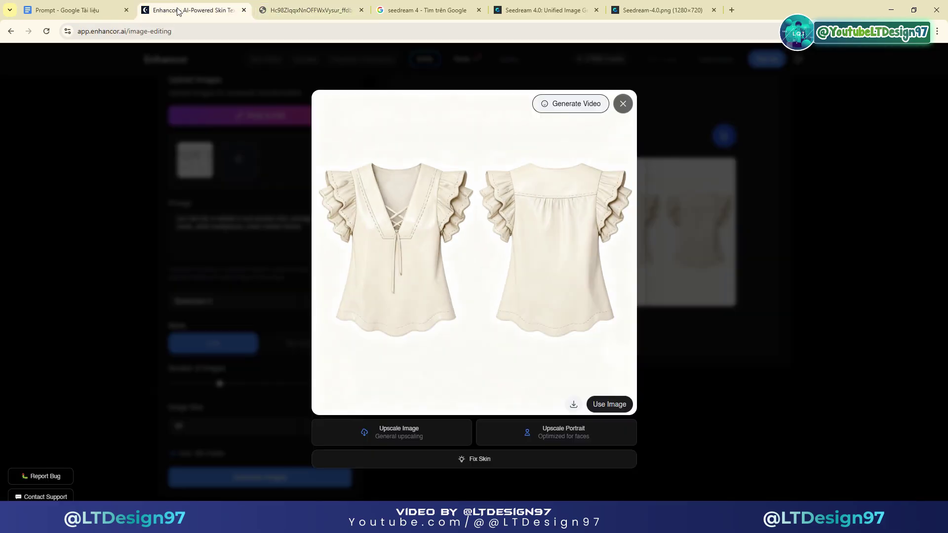
{"action": "left_click", "coordinate": [621, 104]}
- Open the Enhancor Gallery in a new browser tab and switch to it
{"action": "right_click", "coordinate": [487, 59]}
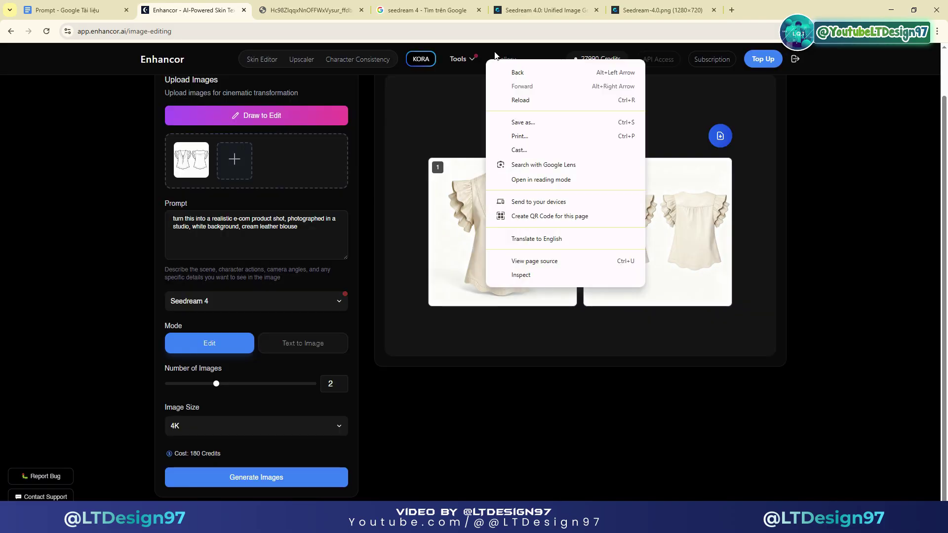
{"action": "left_click", "coordinate": [500, 63]}
{"action": "right_click", "coordinate": [498, 60]}
{"action": "left_click", "coordinate": [518, 71]}
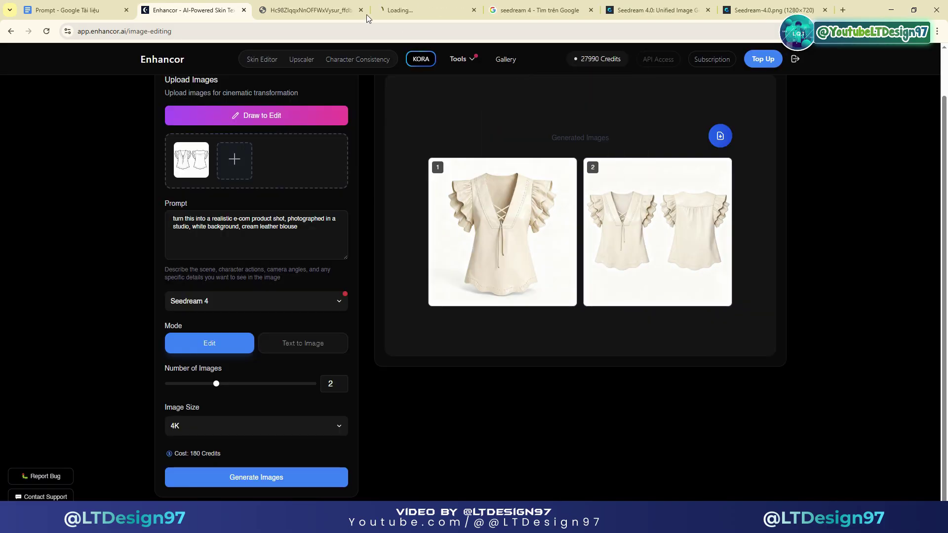
{"action": "left_click", "coordinate": [437, 6]}
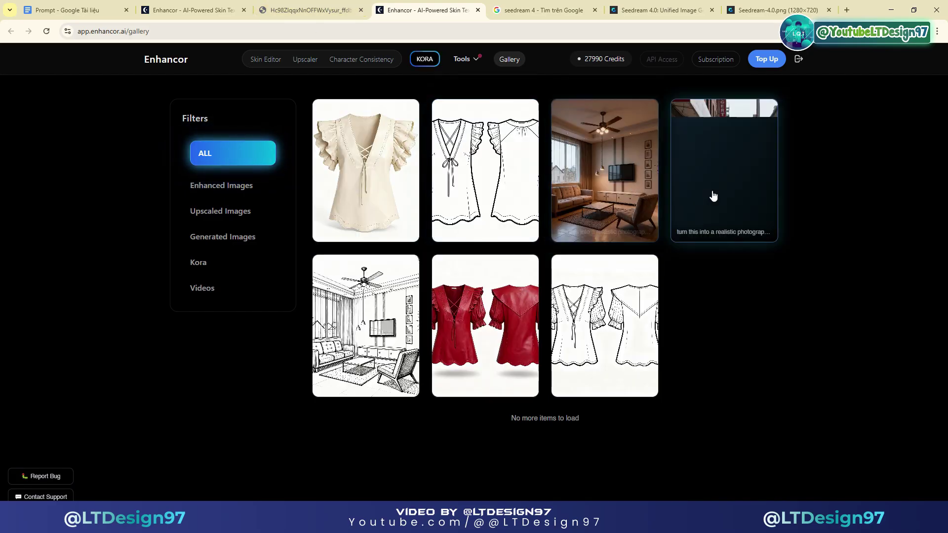
- Open the black-line blouse drawing with the bow tie from the gallery and show its image in a separate browser tab
{"action": "left_click", "coordinate": [486, 159]}
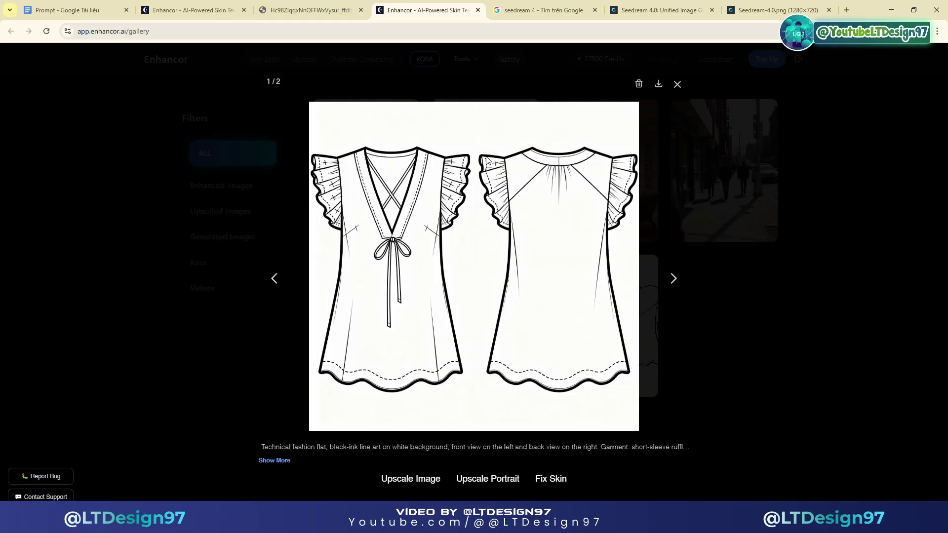
{"action": "right_click", "coordinate": [427, 183]}
{"action": "left_click", "coordinate": [456, 189]}
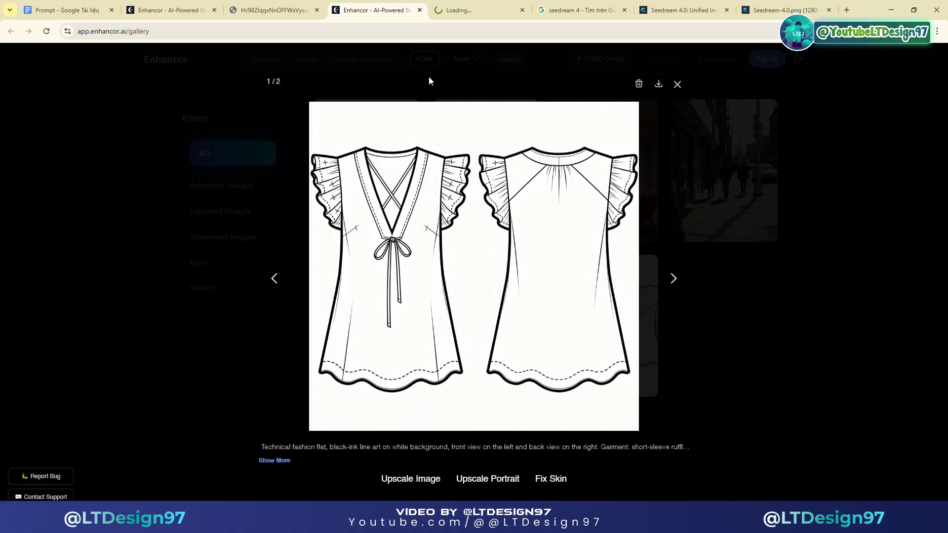
{"action": "left_click", "coordinate": [478, 10]}
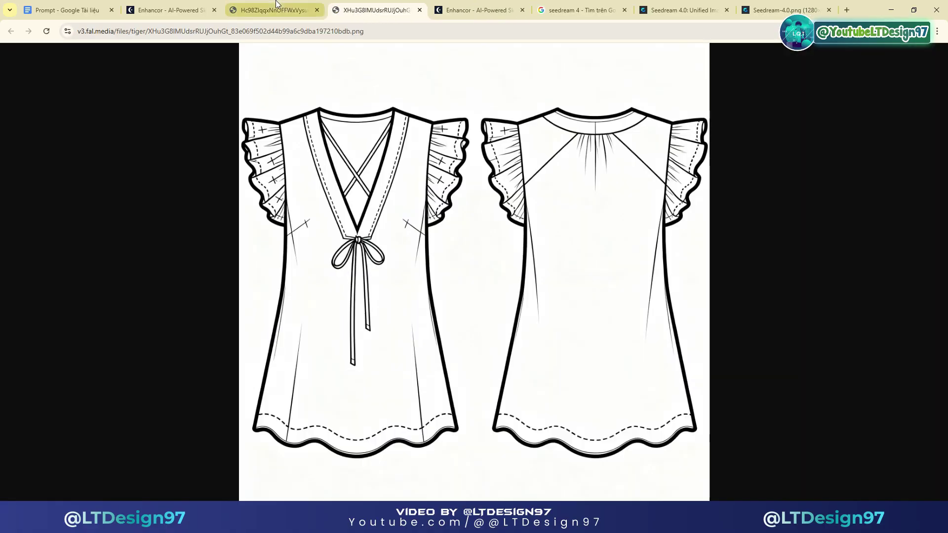
- Move the cream blouse image tab behind the gallery tab and switch between the open tabs to compare the images
{"action": "left_click_drag", "start_coordinate": [274, 10], "coordinate": [440, 11]}
{"action": "left_click", "coordinate": [368, 9]}
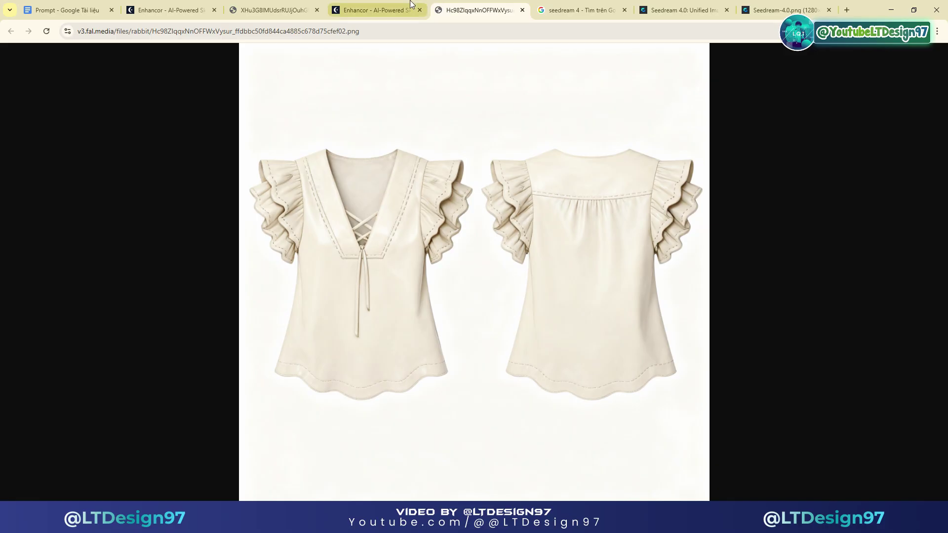
{"action": "left_click", "coordinate": [360, 10]}
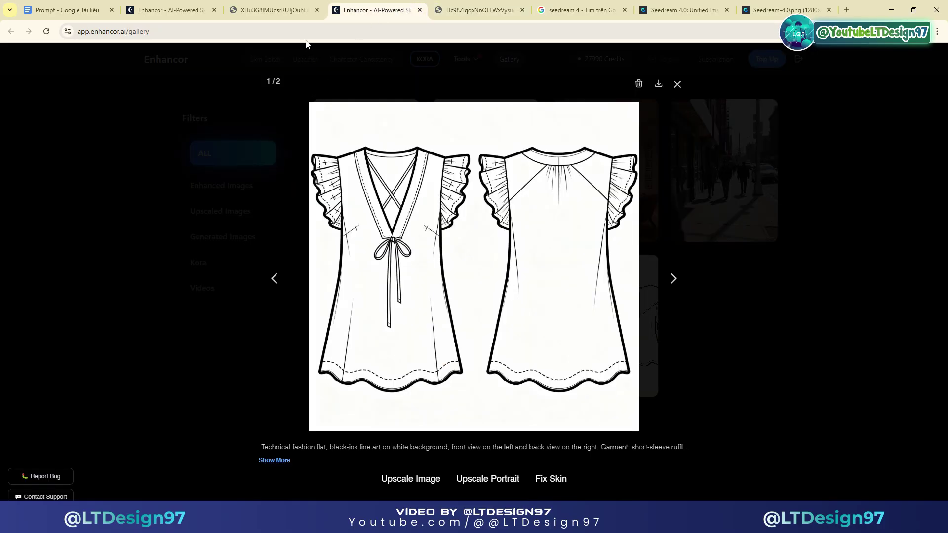
- Return to the Enhancor image editing page and set the mode to Text to Image
{"action": "left_click", "coordinate": [182, 4]}
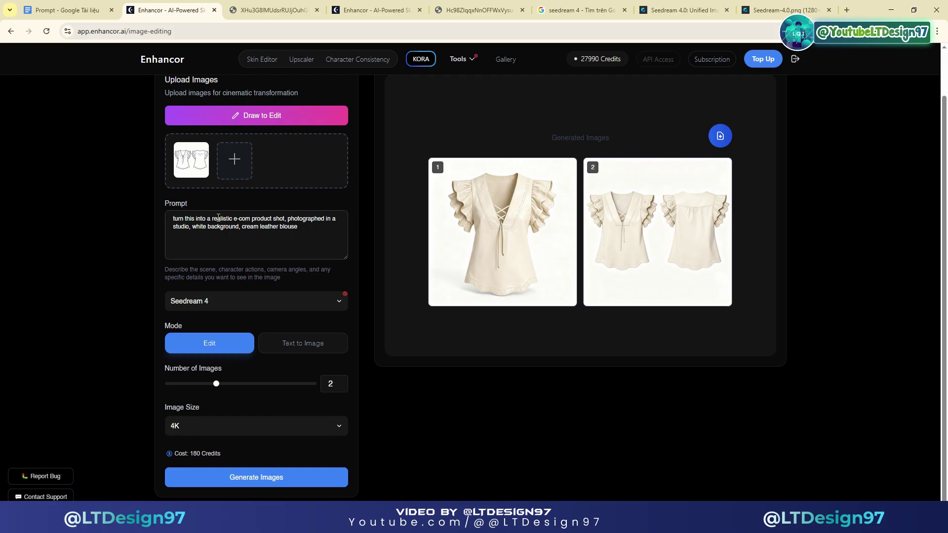
{"action": "scroll", "coordinate": [240, 230], "scroll_direction": "up", "scroll_amount": 1}
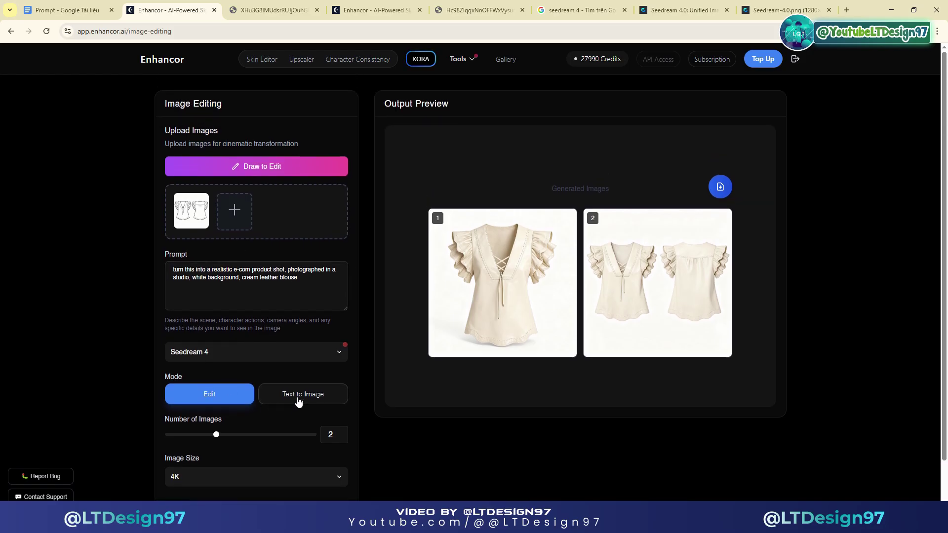
{"action": "left_click", "coordinate": [280, 392]}
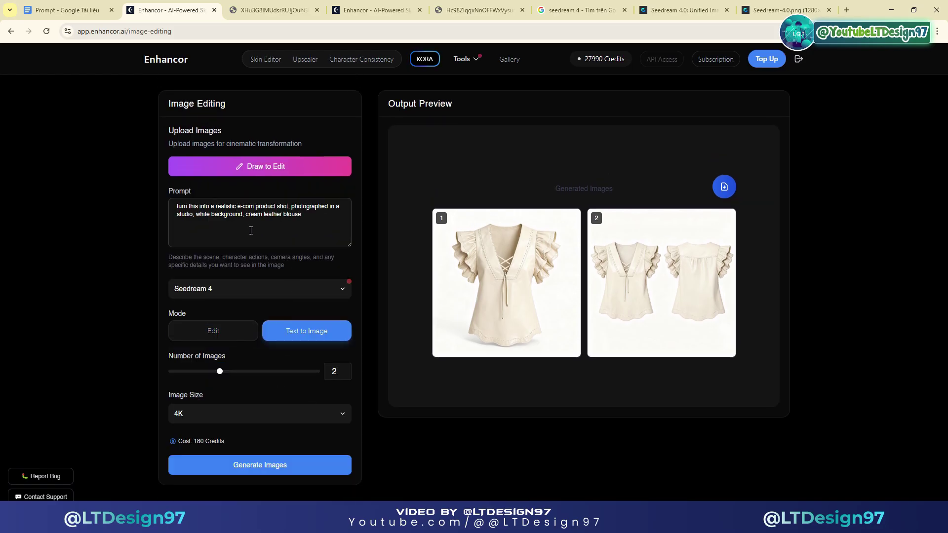
- Copy the Prompt 2 paragraph about the single-breasted women's blazer from the Google Docs prompt document
{"action": "left_click", "coordinate": [86, 3]}
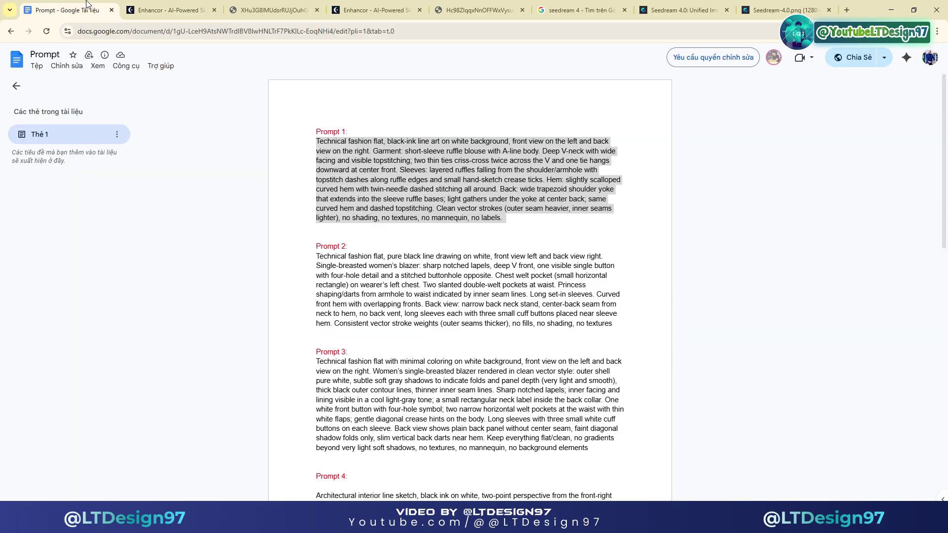
{"action": "left_click_drag", "start_coordinate": [315, 258], "coordinate": [621, 327]}
{"action": "right_click", "coordinate": [443, 292]}
{"action": "left_click", "coordinate": [478, 305]}
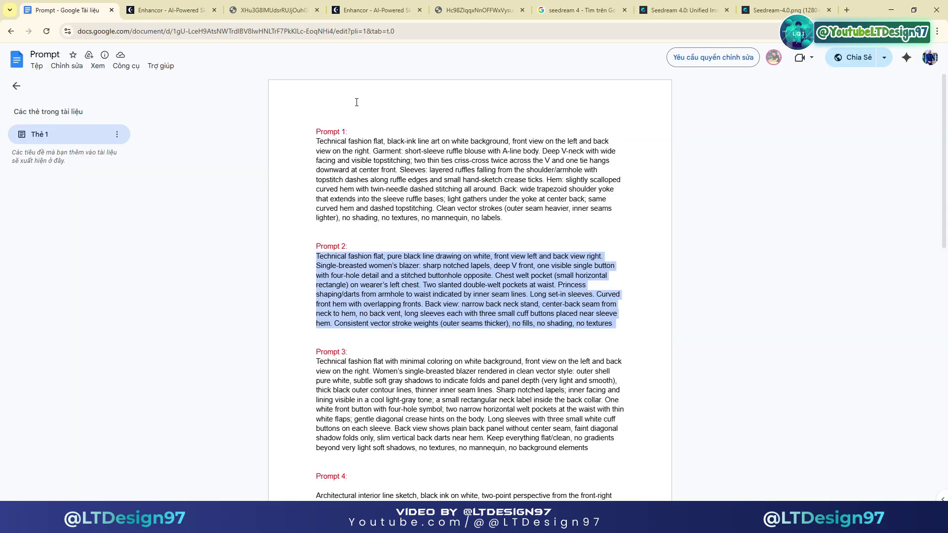
- Replace the Enhancor prompt with the copied Prompt 2 text
{"action": "left_click", "coordinate": [168, 10]}
{"action": "left_click", "coordinate": [217, 230]}
{"action": "key", "text": "ctrl+a"}
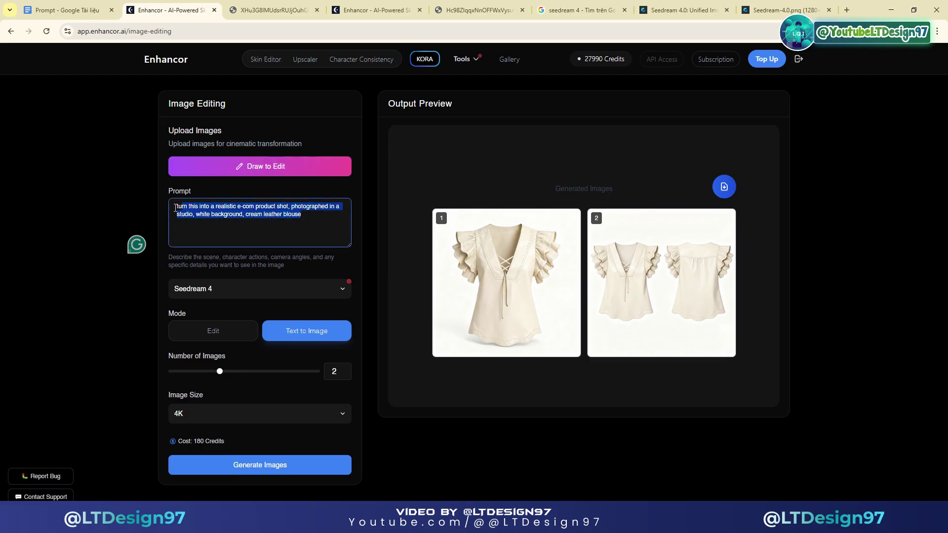
{"action": "right_click", "coordinate": [196, 208]}
{"action": "left_click", "coordinate": [215, 270]}
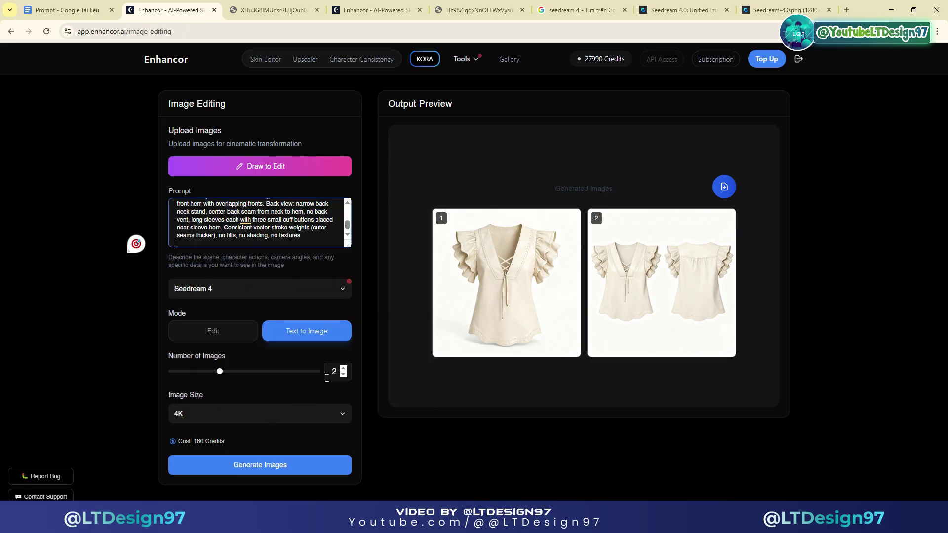
- Set the number of images to 1 and start generating the blazer drawing
{"action": "left_click", "coordinate": [343, 375]}
{"action": "left_click", "coordinate": [250, 464]}
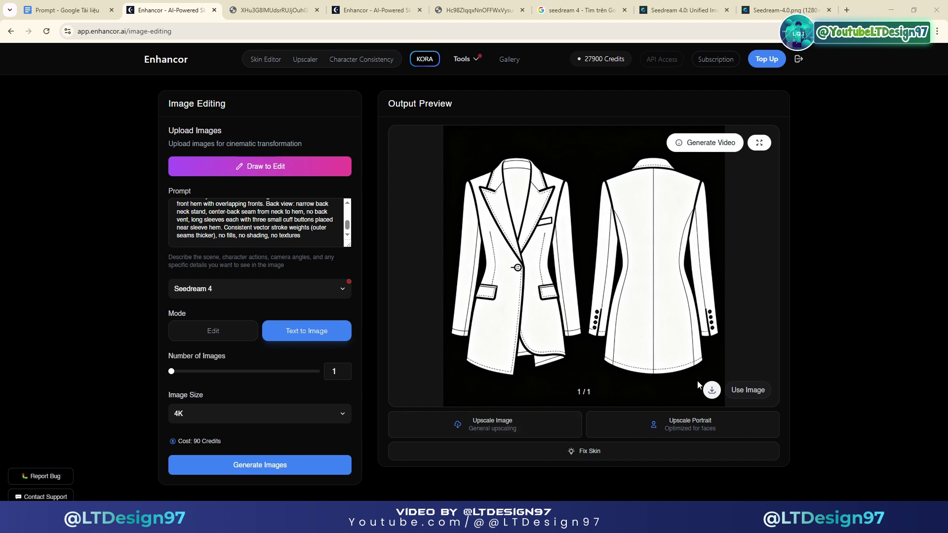
- Use the blazer drawing as source with the prompt "turn this into a realistic e-com product shot, photographed in a studio, white background, black leather blazer"
{"action": "left_click", "coordinate": [748, 390]}
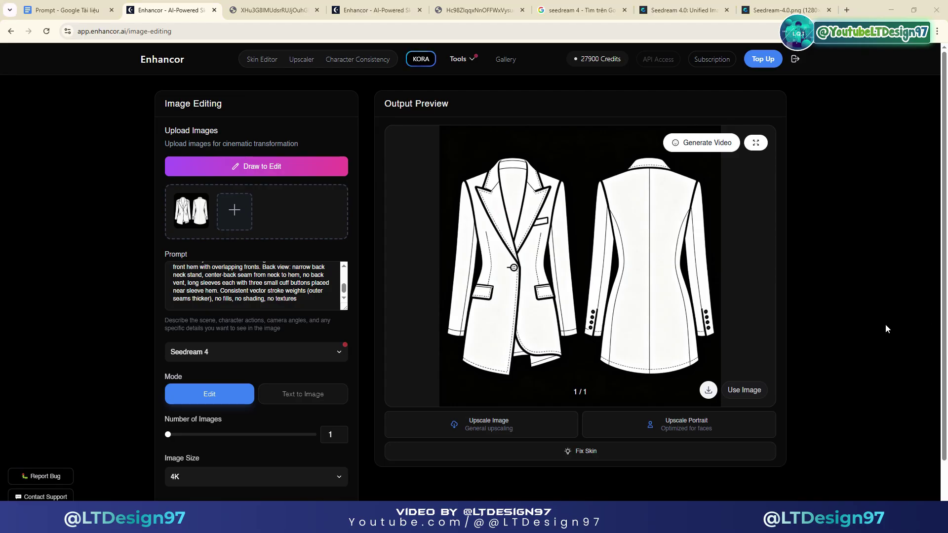
{"action": "left_click", "coordinate": [289, 295]}
{"action": "key", "text": "ctrl+a"}
{"action": "key", "text": "ctrl+v"}
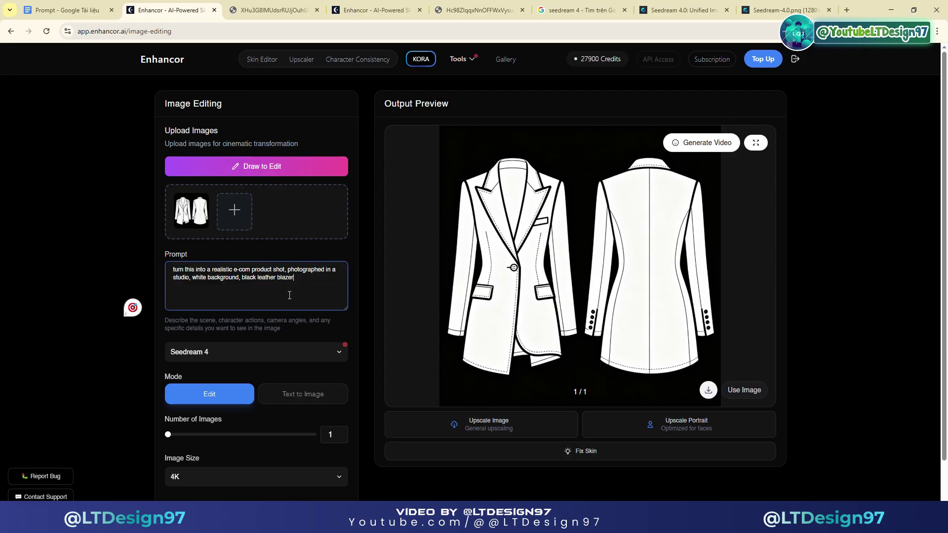
{"action": "left_click_drag", "start_coordinate": [298, 288], "coordinate": [172, 269]}
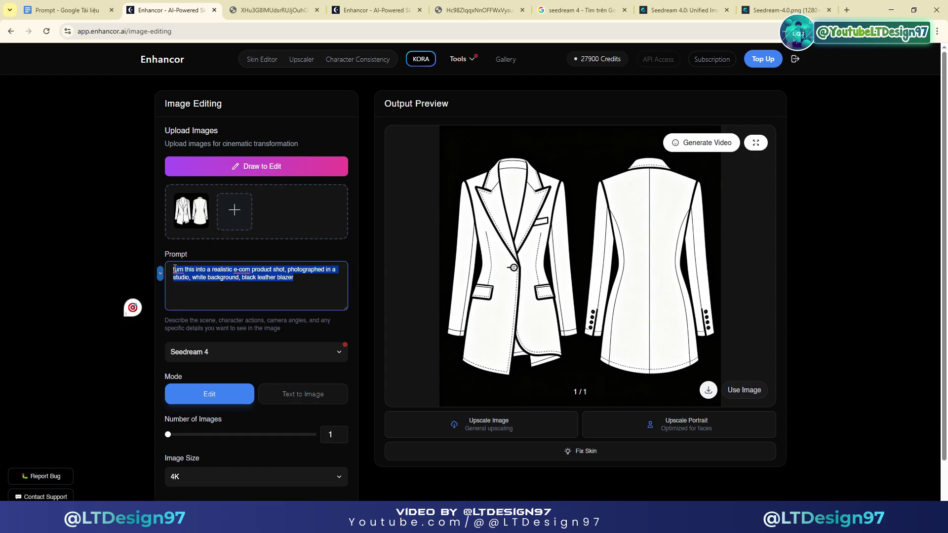
- Start generating the black leather blazer product shot from the blazer drawing
{"action": "scroll", "coordinate": [224, 398], "scroll_direction": "down", "scroll_amount": 1}
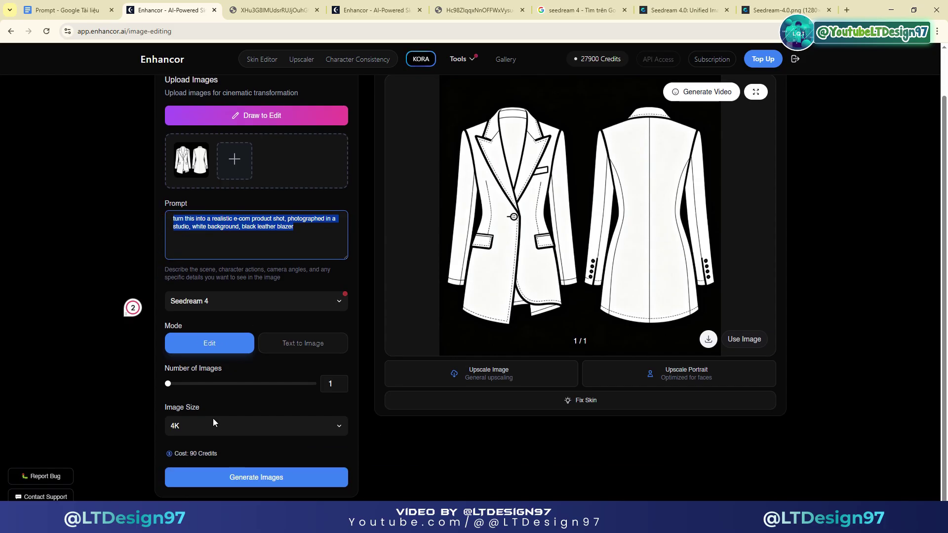
{"action": "left_click", "coordinate": [254, 481]}
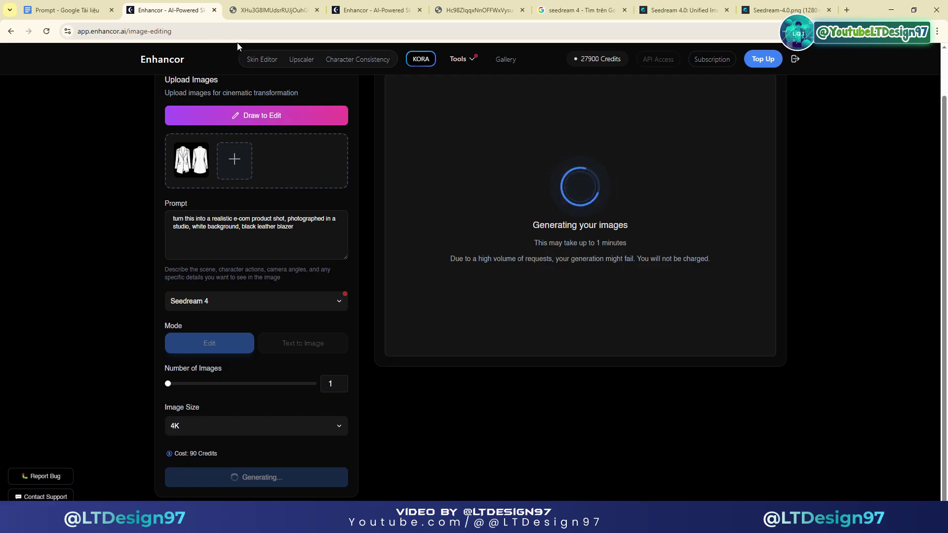
- Duplicate the Enhancor image editing page into new browser tabs and set the model in the copy to Seedream 4
{"action": "right_click", "coordinate": [181, 9]}
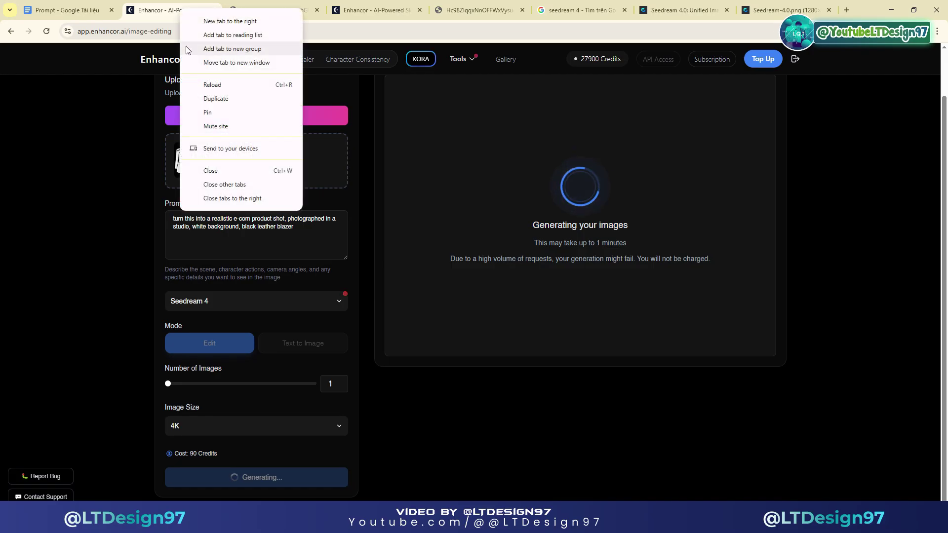
{"action": "left_click", "coordinate": [231, 99]}
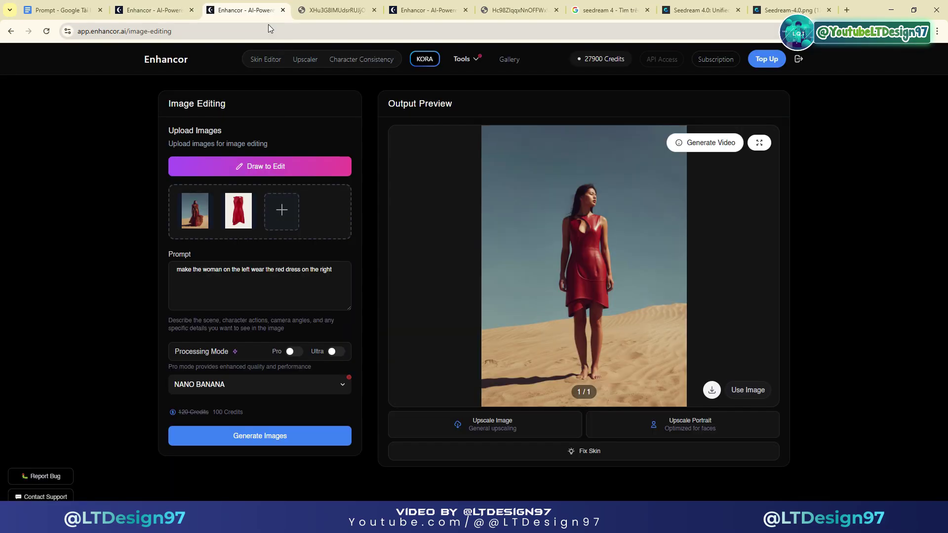
{"action": "right_click", "coordinate": [258, 8]}
{"action": "left_click", "coordinate": [296, 96]}
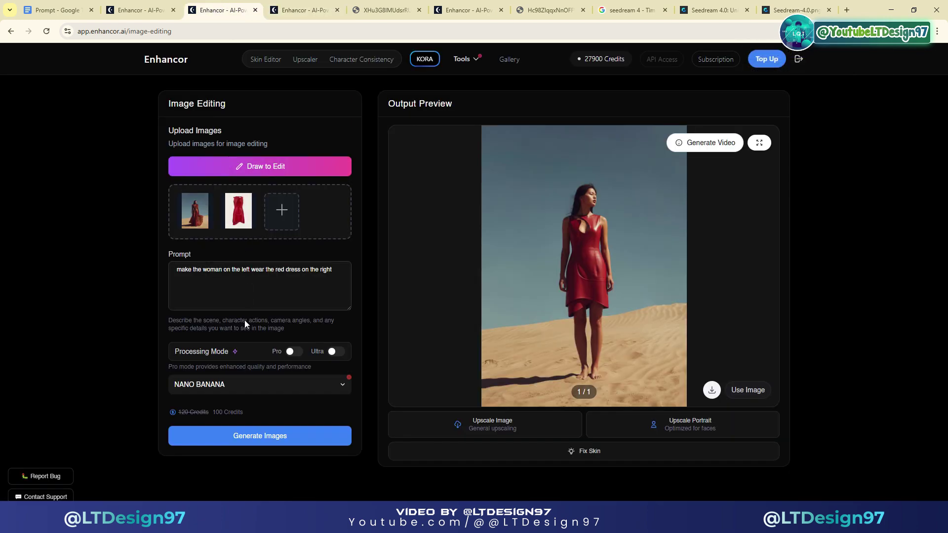
{"action": "left_click", "coordinate": [206, 381]}
{"action": "left_click", "coordinate": [206, 422]}
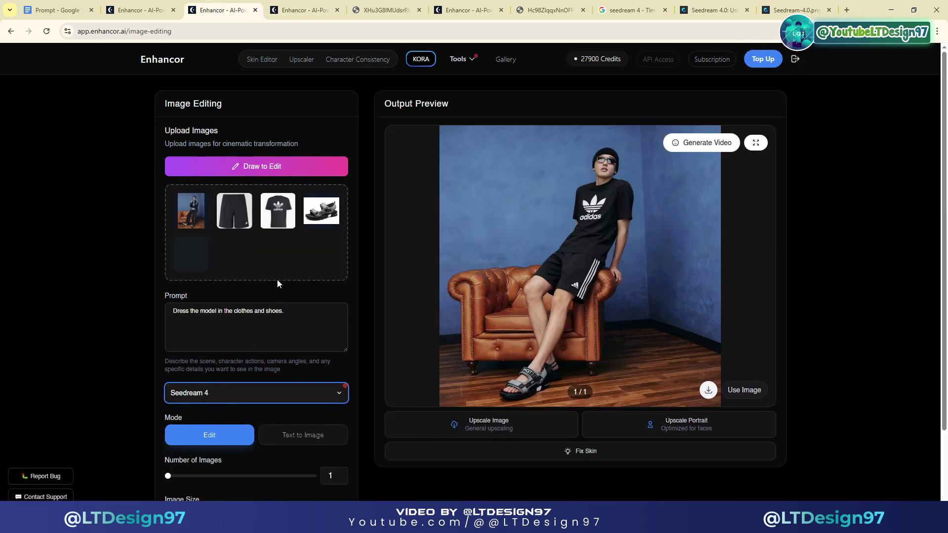
- Clear all sample source images and try to upload the blazer drawing 2c51b21577
{"action": "left_click", "coordinate": [190, 217]}
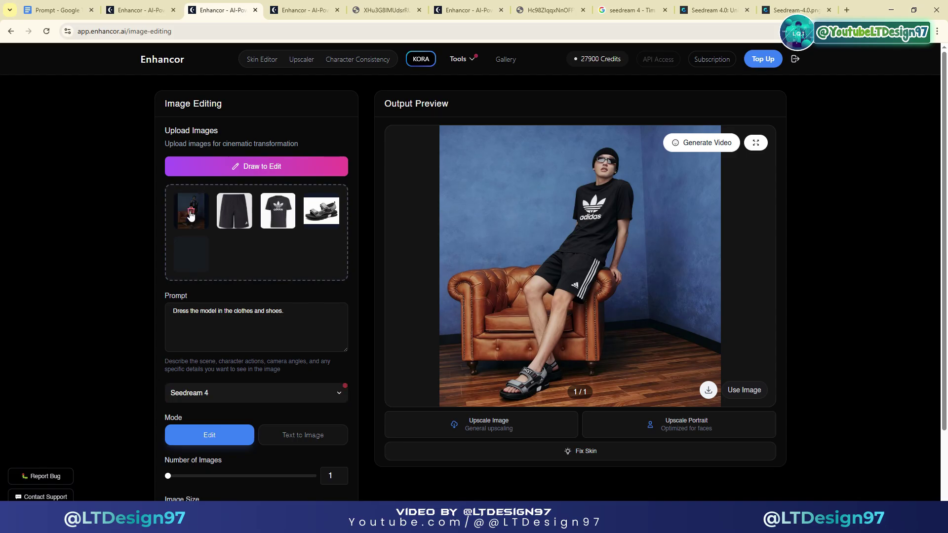
{"action": "left_click", "coordinate": [191, 215]}
{"action": "left_click", "coordinate": [190, 216]}
{"action": "left_click", "coordinate": [190, 216]}
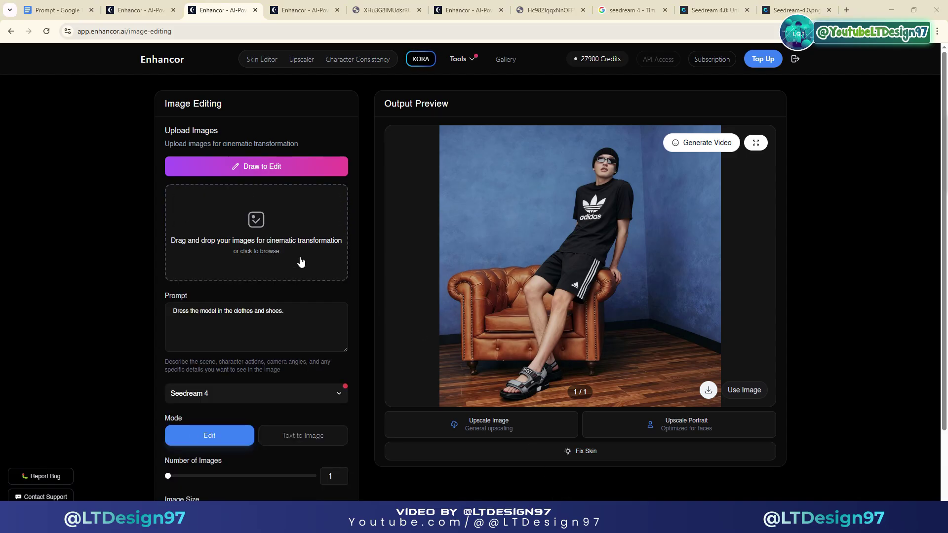
{"action": "left_click", "coordinate": [256, 230]}
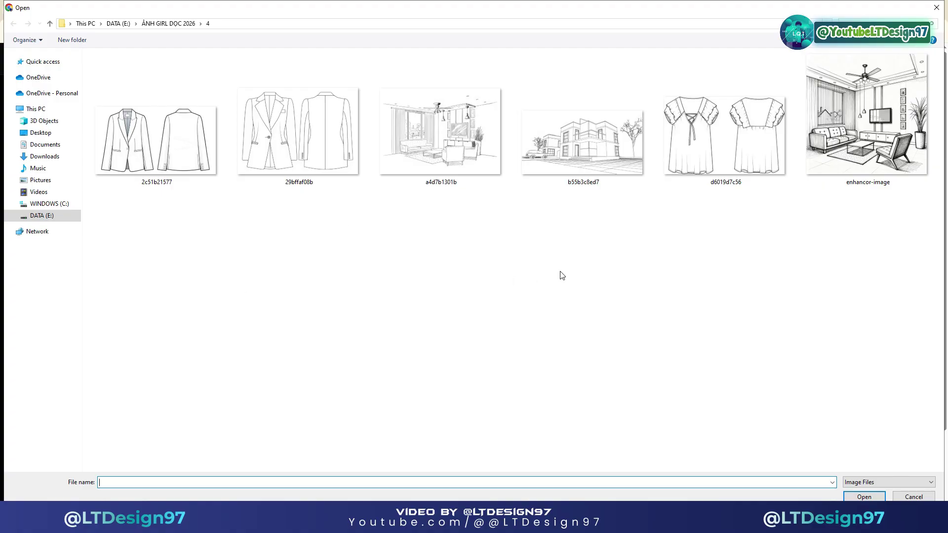
{"action": "double_click", "coordinate": [183, 158]}
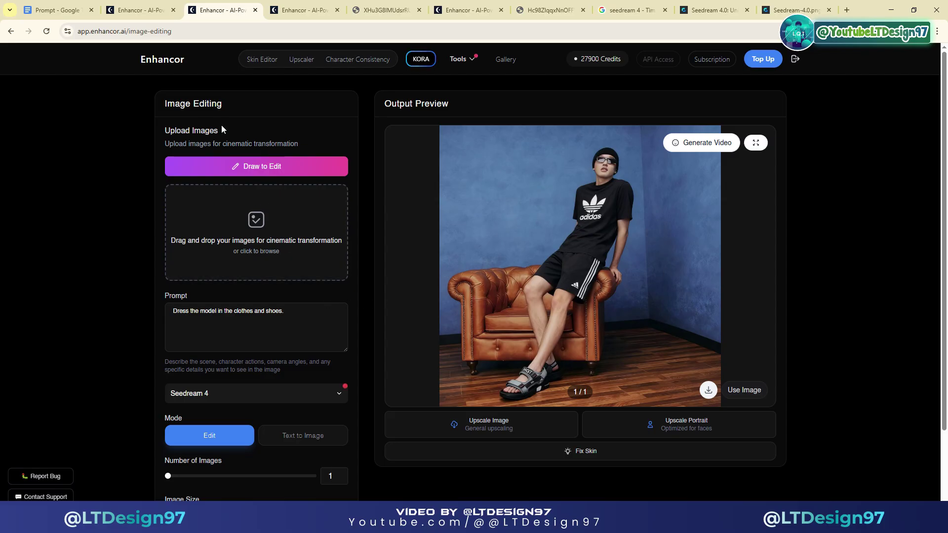
- Open the generated black leather blazer image in its own tab and inspect its details at full size
{"action": "left_click", "coordinate": [143, 5]}
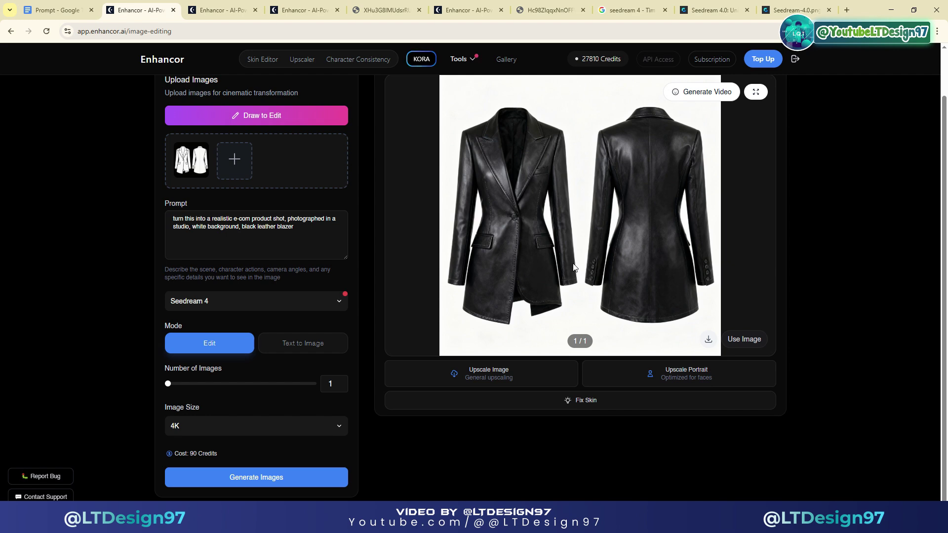
{"action": "right_click", "coordinate": [595, 193]}
{"action": "left_click", "coordinate": [622, 212]}
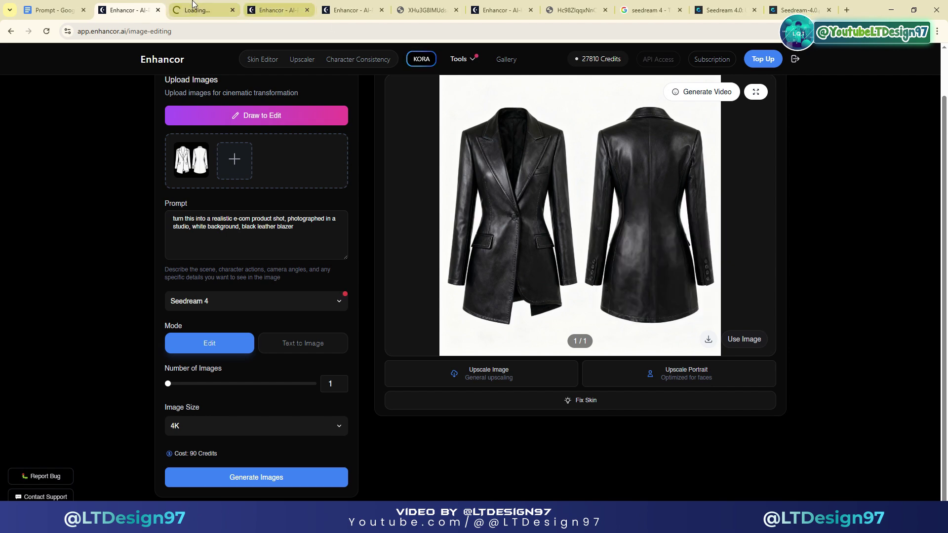
{"action": "key", "text": "ctrl+Tab"}
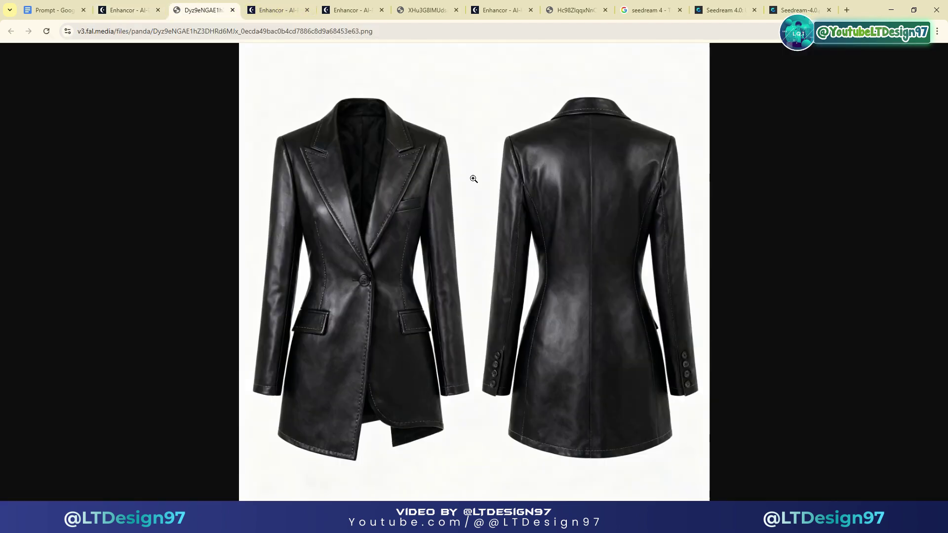
{"action": "left_click", "coordinate": [357, 303]}
{"action": "left_click", "coordinate": [462, 303]}
{"action": "left_click", "coordinate": [462, 303]}
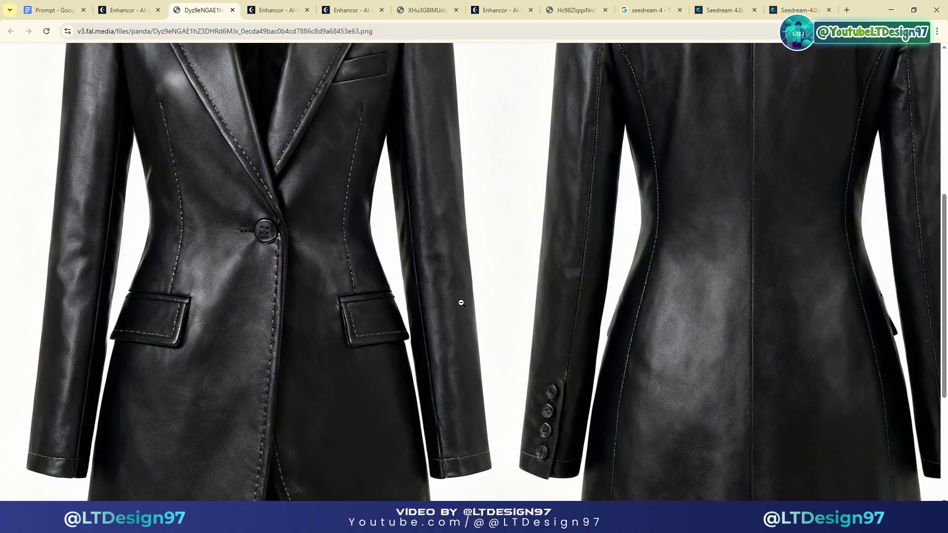
{"action": "left_click", "coordinate": [503, 293]}
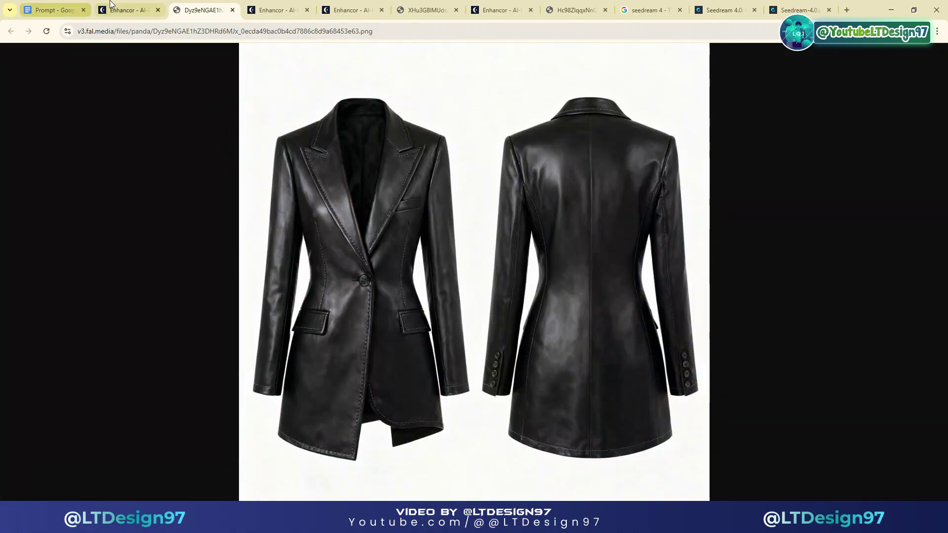
- Open the blazer line drawing from the refreshed Enhancor gallery in its own tab and place it beside the leather blazer image tab
{"action": "left_click", "coordinate": [119, 4]}
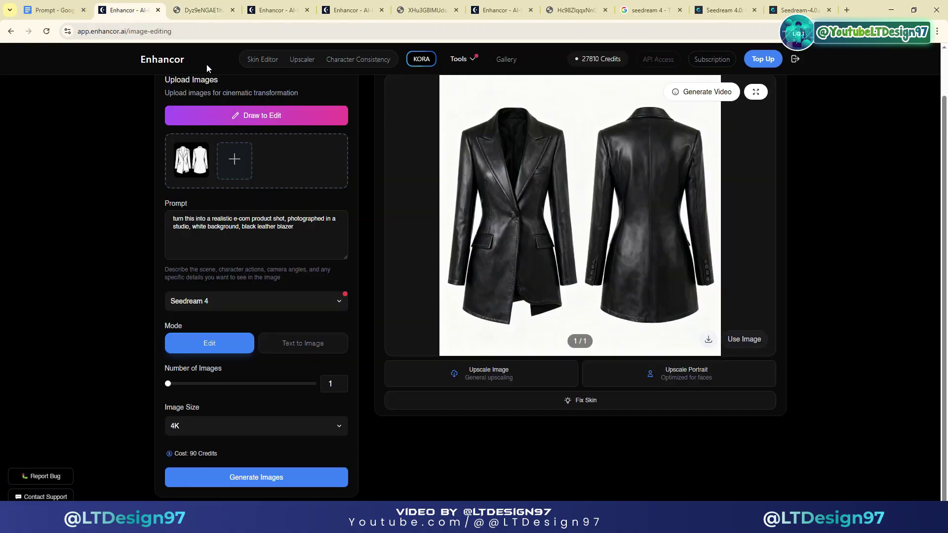
{"action": "left_click", "coordinate": [517, 5]}
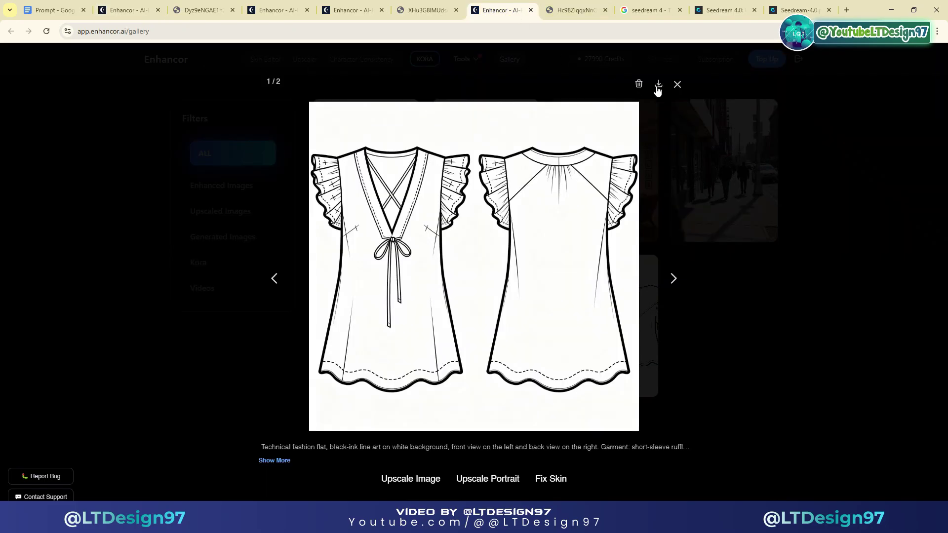
{"action": "left_click", "coordinate": [676, 85]}
{"action": "left_click", "coordinate": [46, 31]}
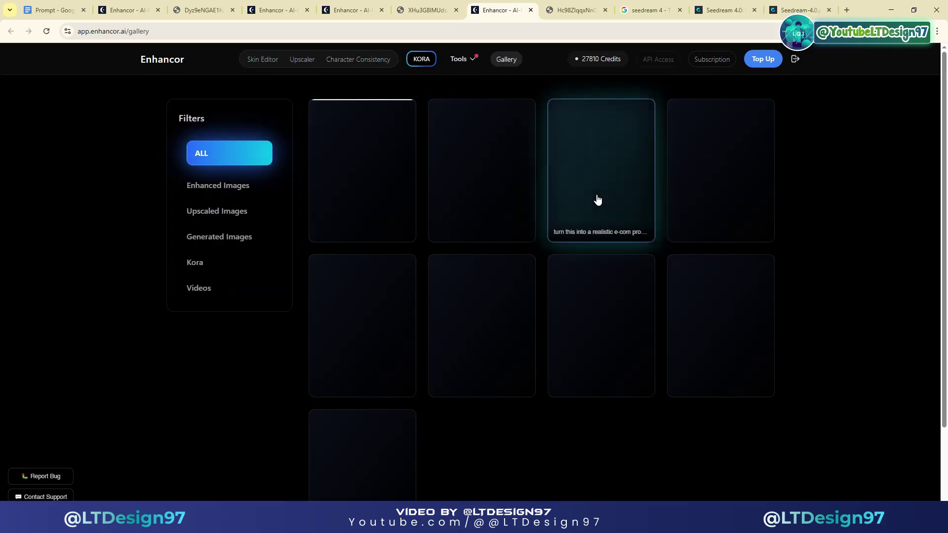
{"action": "left_click", "coordinate": [432, 170]}
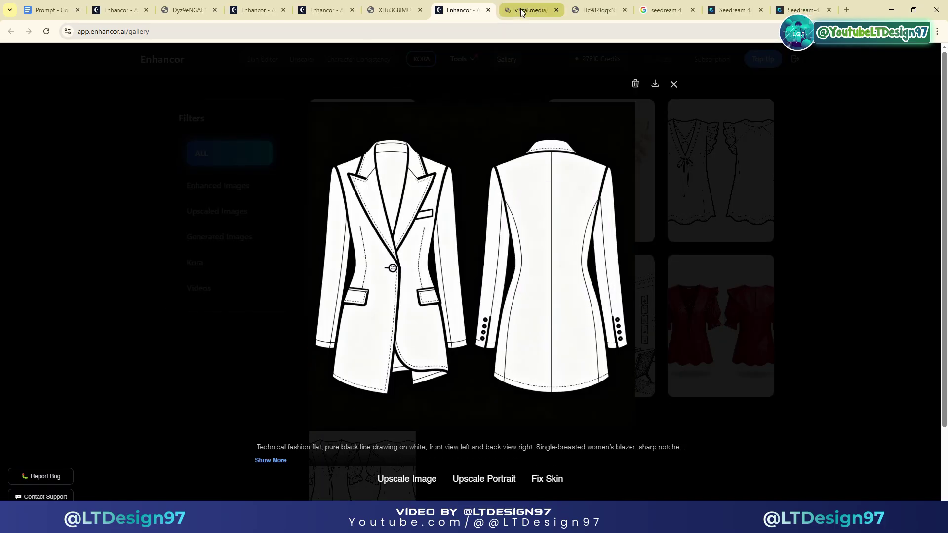
{"action": "left_click_drag", "start_coordinate": [538, 10], "coordinate": [212, 2]}
- Compare the black leather blazer image with its original line drawing
{"action": "left_click", "coordinate": [202, 4]}
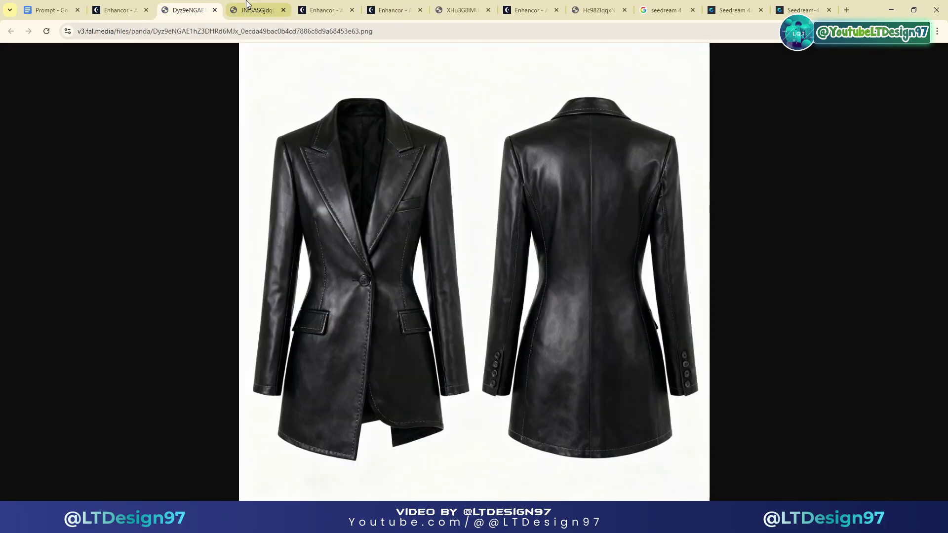
{"action": "left_click", "coordinate": [260, 5]}
{"action": "left_click", "coordinate": [201, 3]}
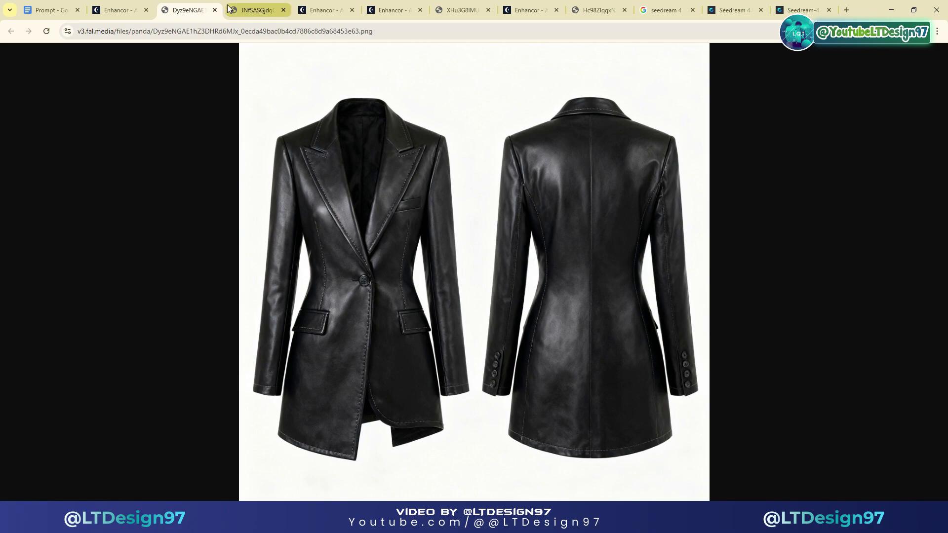
{"action": "key", "text": "ctrl+Tab"}
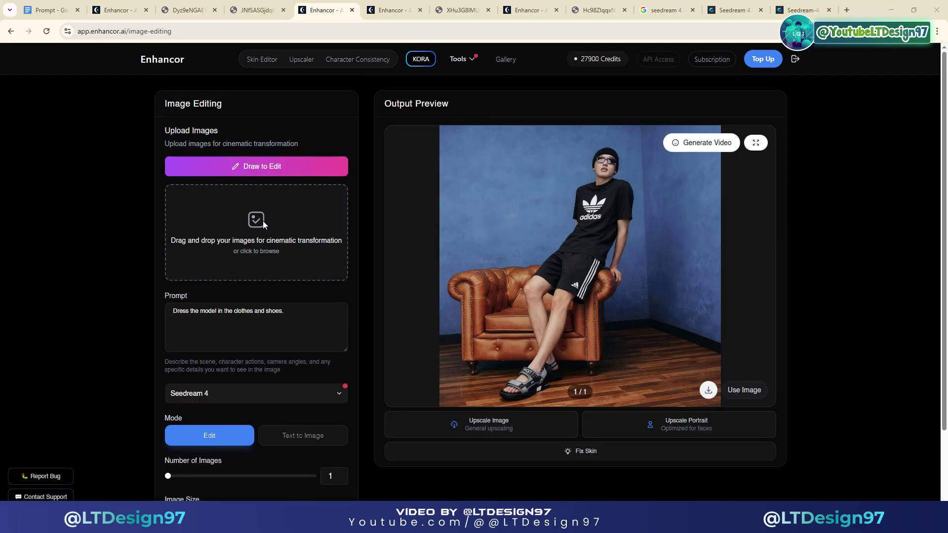
- Upload the blazer drawing 2c51b21577 as the source image on the duplicated Enhancor page
{"action": "left_click", "coordinate": [262, 221]}
{"action": "left_click", "coordinate": [166, 156]}
{"action": "double_click", "coordinate": [167, 155]}
{"action": "scroll", "coordinate": [552, 415], "scroll_direction": "down", "scroll_amount": 1}
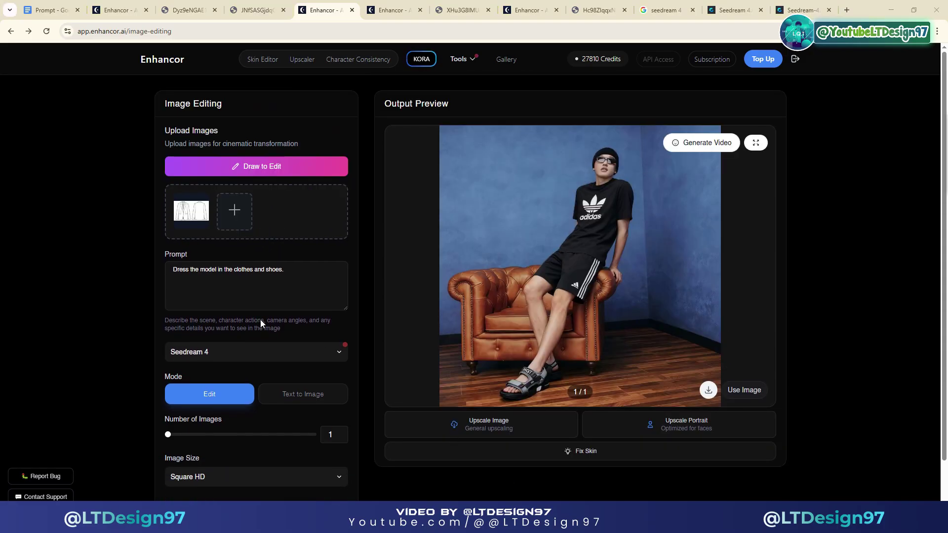
- Replace the prompt with "turn this into a realistic e-com product shot, photographed in a studio, white background, blue leather blazer"
{"action": "left_click", "coordinate": [240, 280]}
{"action": "key", "text": "ctrl+a"}
{"action": "type", "text": "turn this into a realistic e-com product shot, photographed in a studio, white background, blue leather blazer"}
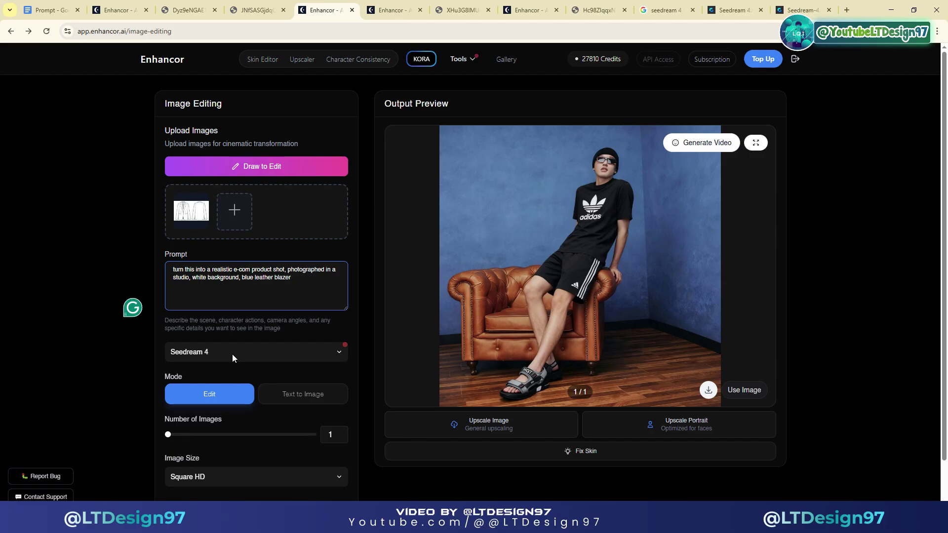
- Set the image size to 4K and generate the blue leather blazer product shot
{"action": "scroll", "coordinate": [232, 354], "scroll_direction": "down", "scroll_amount": 1}
{"action": "left_click", "coordinate": [243, 426]}
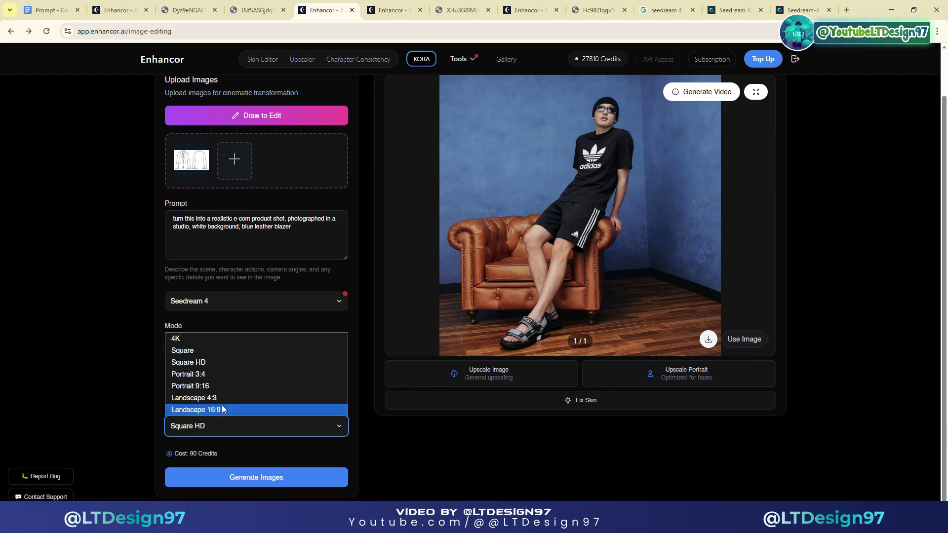
{"action": "left_click", "coordinate": [216, 343]}
{"action": "left_click", "coordinate": [256, 477]}
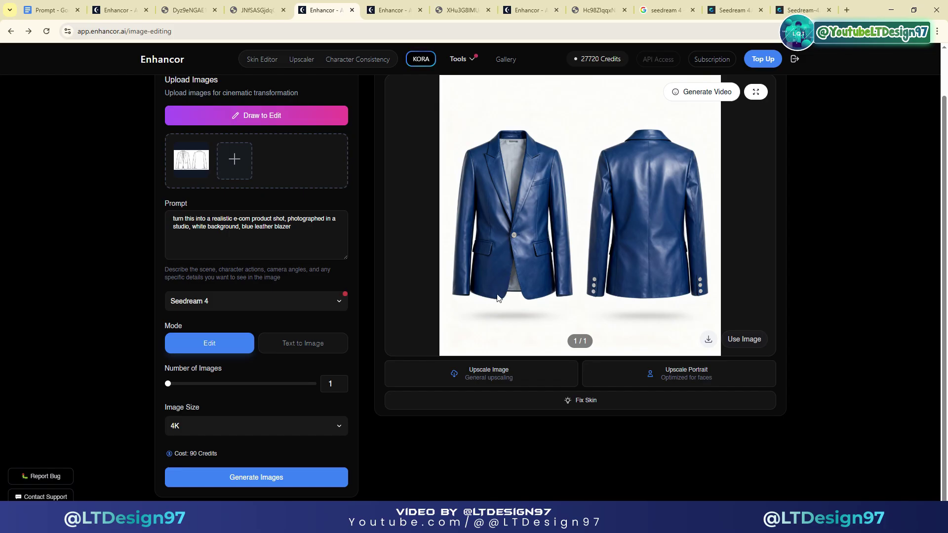
{"action": "left_click", "coordinate": [285, 344]}
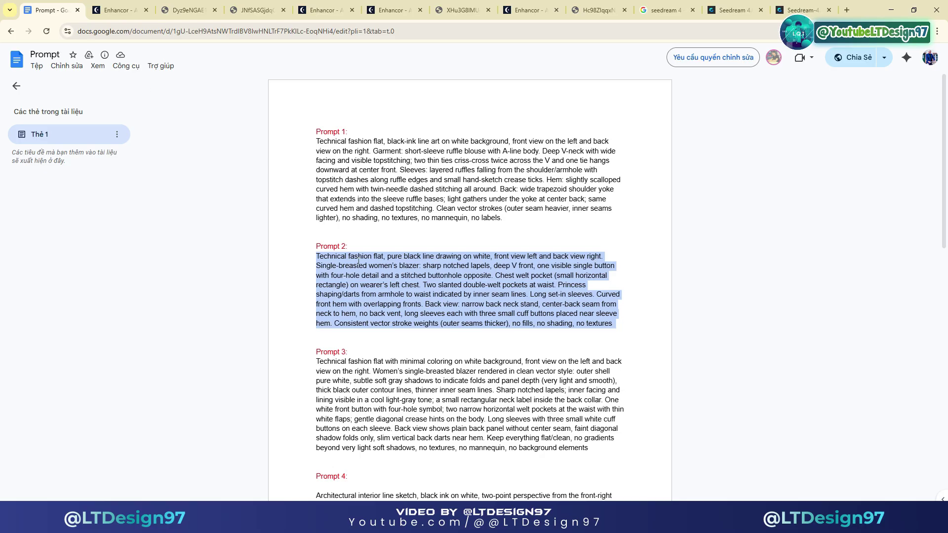
- Copy the full Prompt 4 text about the architectural interior line sketch from the Google Docs prompt document
{"action": "scroll", "coordinate": [358, 261], "scroll_direction": "down", "scroll_amount": 10}
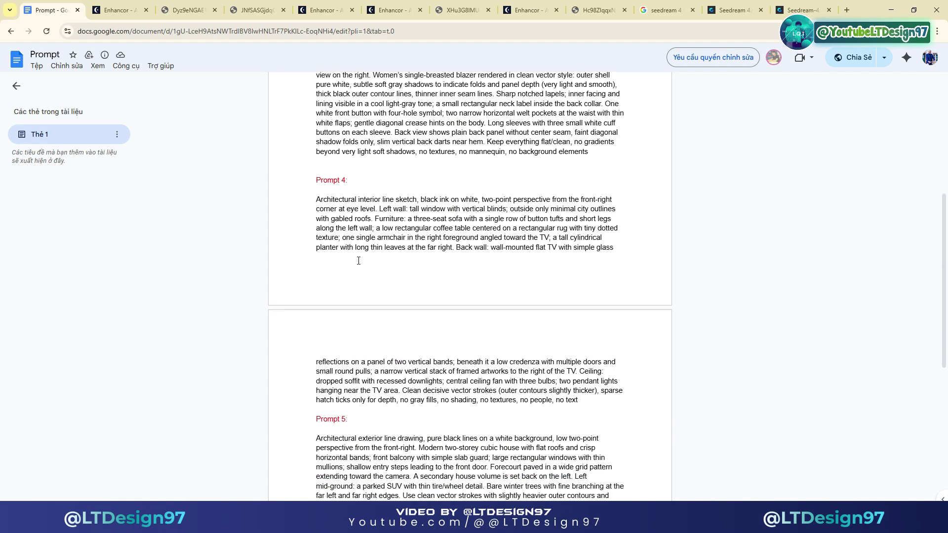
{"action": "scroll", "coordinate": [358, 261], "scroll_direction": "up", "scroll_amount": 2}
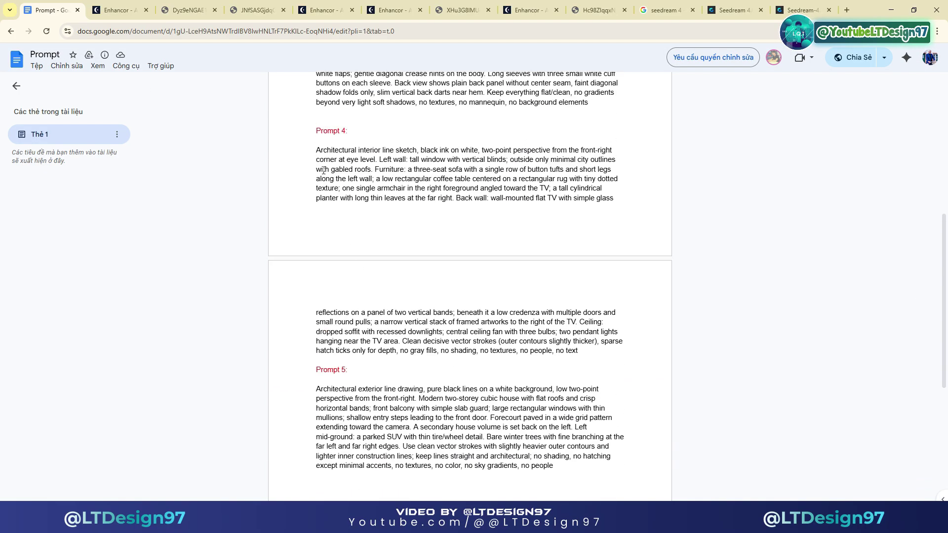
{"action": "left_click_drag", "start_coordinate": [316, 150], "coordinate": [592, 354]}
{"action": "right_click", "coordinate": [518, 339]}
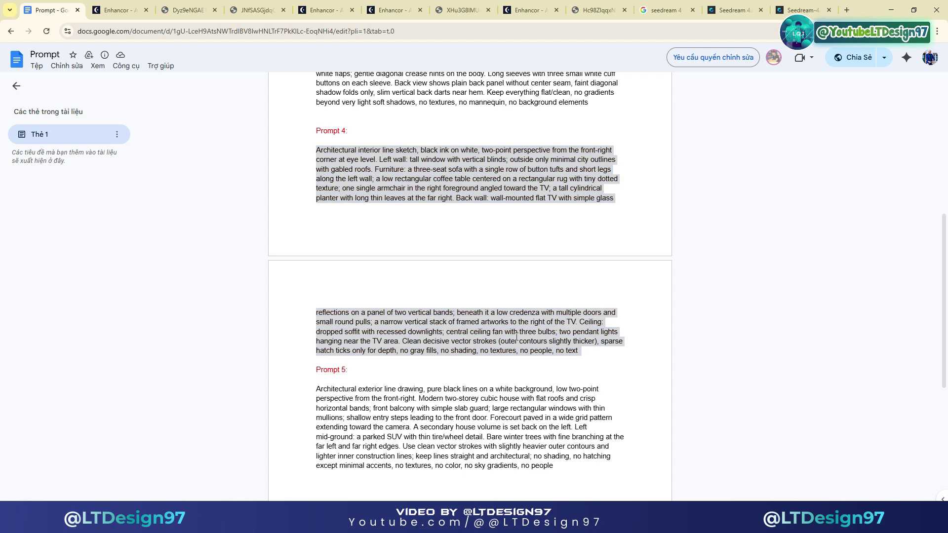
{"action": "left_click", "coordinate": [543, 348]}
- In the Enhancor tab with the black leather blazer, remove the source drawing and switch the mode to Text to Image
{"action": "left_click", "coordinate": [118, 10]}
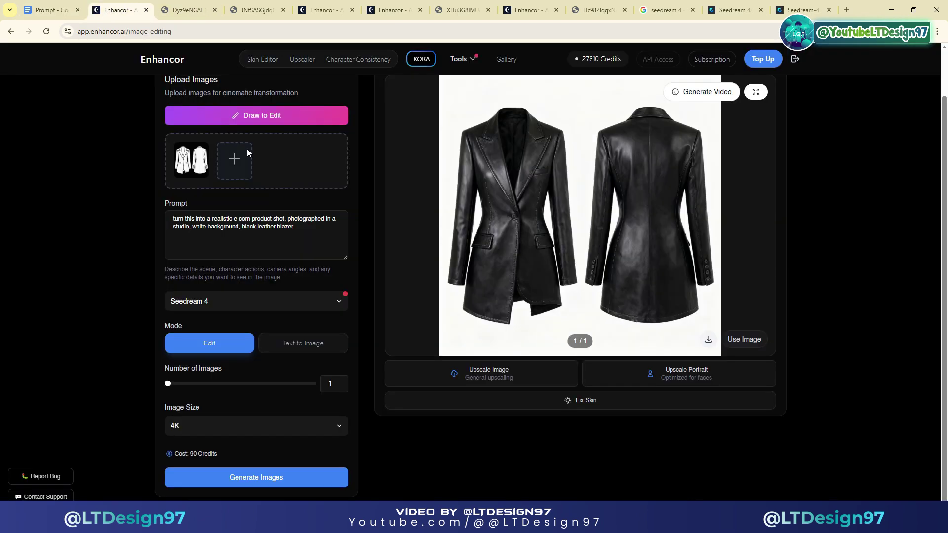
{"action": "triple_click", "coordinate": [270, 227]}
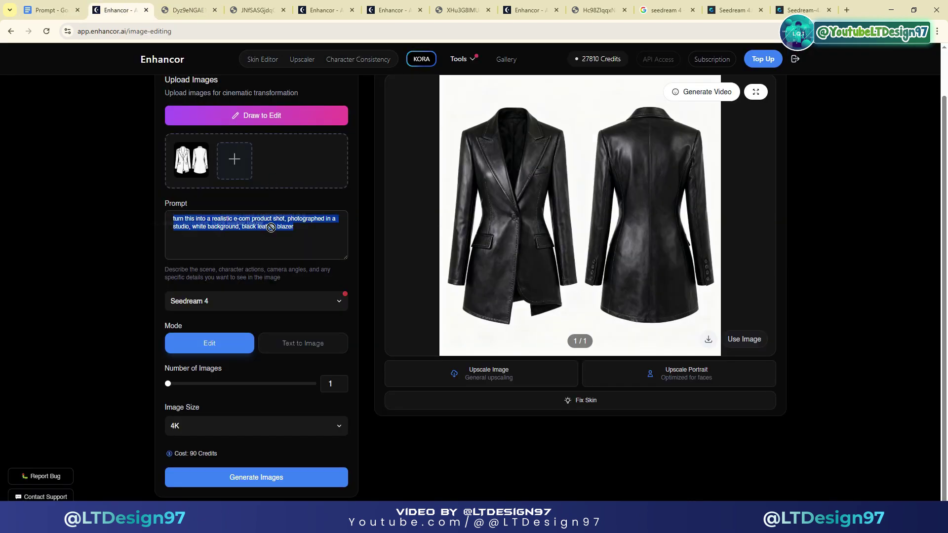
{"action": "left_click", "coordinate": [191, 161]}
{"action": "key", "text": "ctrl+a"}
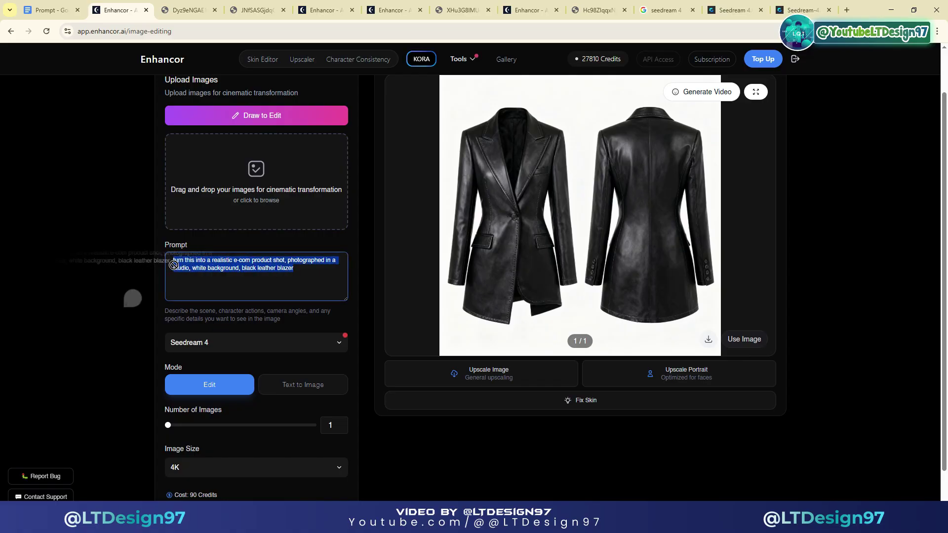
{"action": "left_click", "coordinate": [313, 387]}
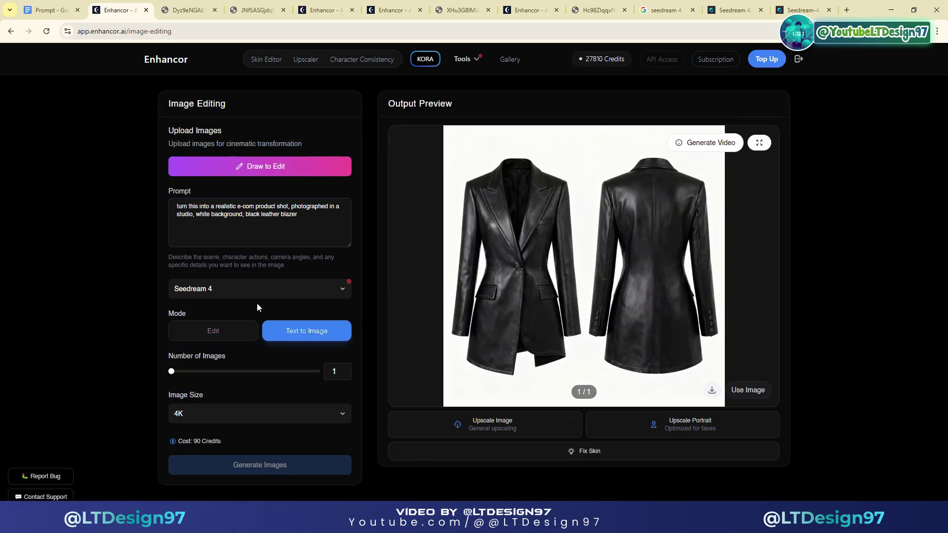
- Replace the leather blazer prompt with the copied Prompt 4 text for the architectural interior line sketch
{"action": "key", "text": "ctrl+a"}
{"action": "right_click", "coordinate": [262, 210]}
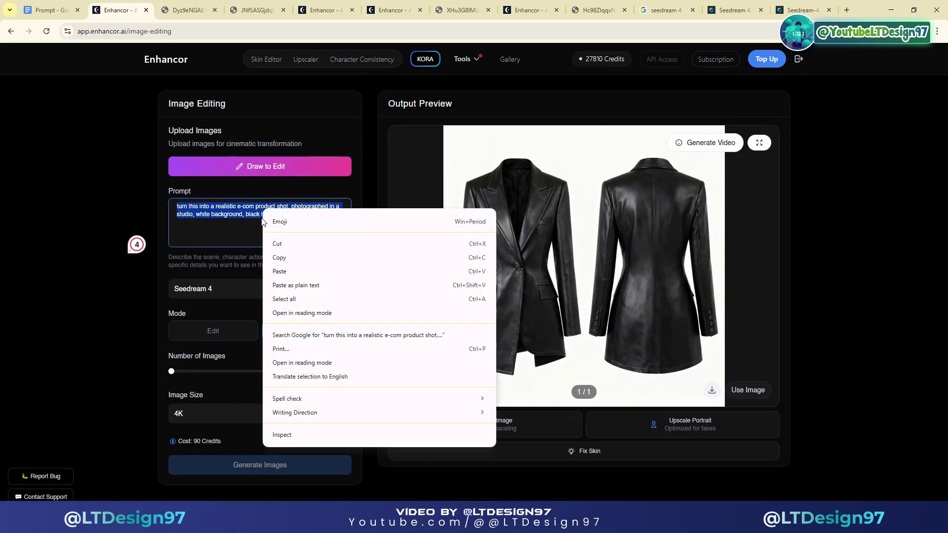
{"action": "left_click", "coordinate": [279, 271]}
{"action": "scroll", "coordinate": [276, 240], "scroll_direction": "up", "scroll_amount": 5}
{"action": "scroll", "coordinate": [275, 240], "scroll_direction": "down", "scroll_amount": 5}
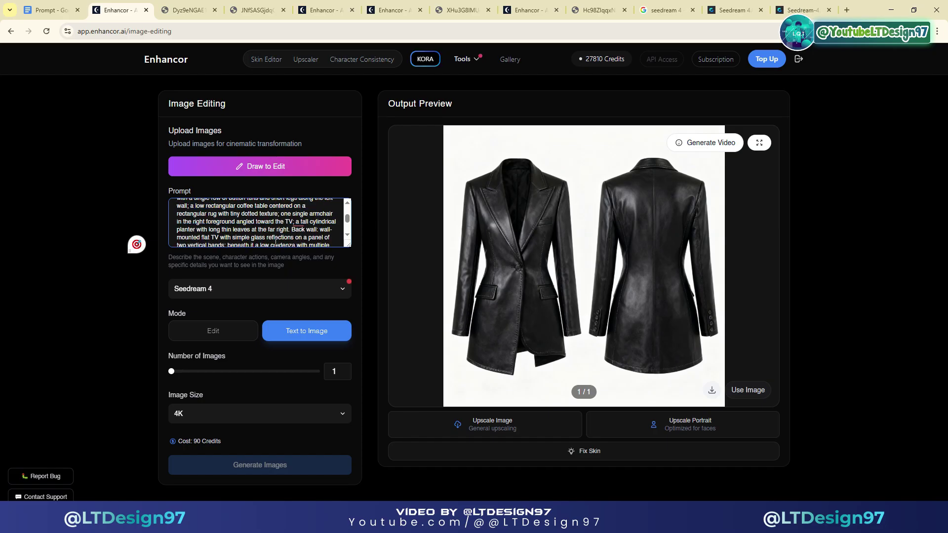
- Select the Seedream 4 model with Text to Image mode and generate the interior line sketch at 4K
{"action": "left_click", "coordinate": [228, 292]}
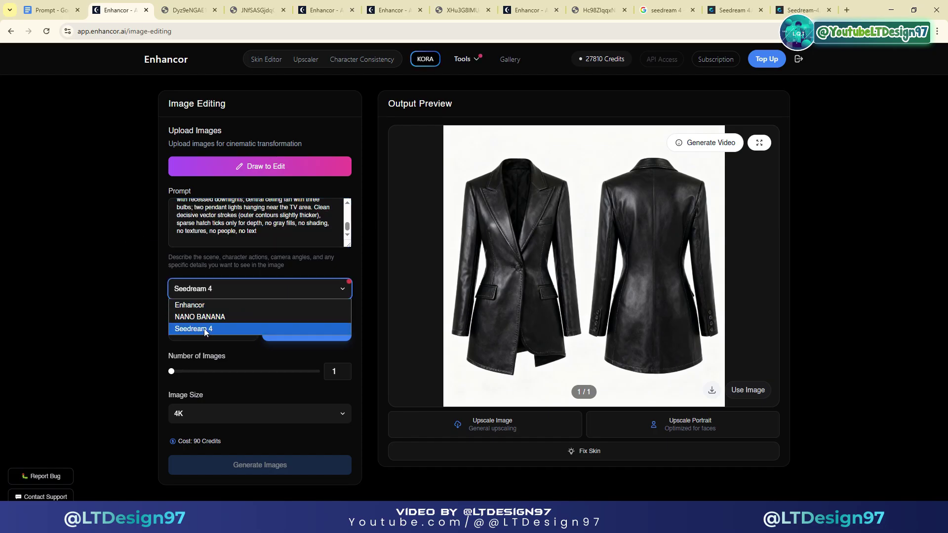
{"action": "left_click", "coordinate": [203, 327]}
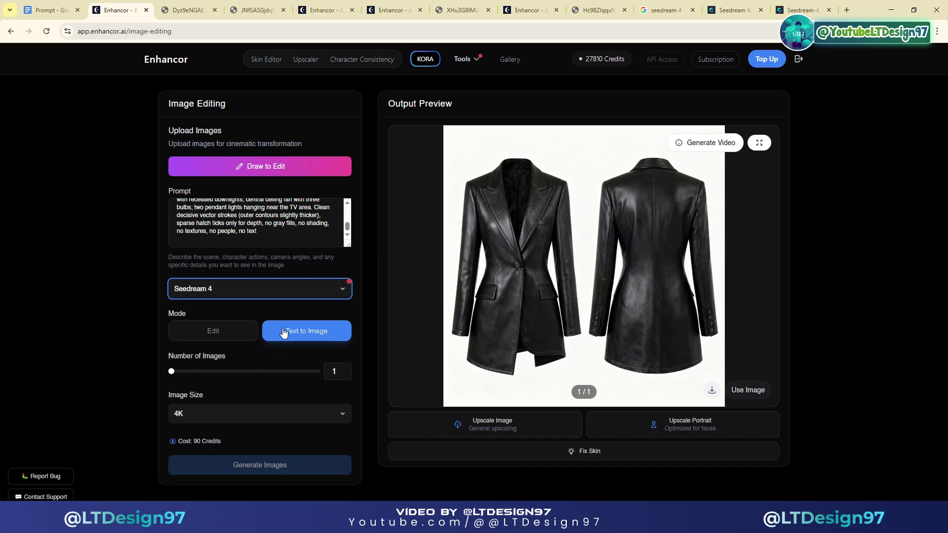
{"action": "left_click", "coordinate": [235, 225]}
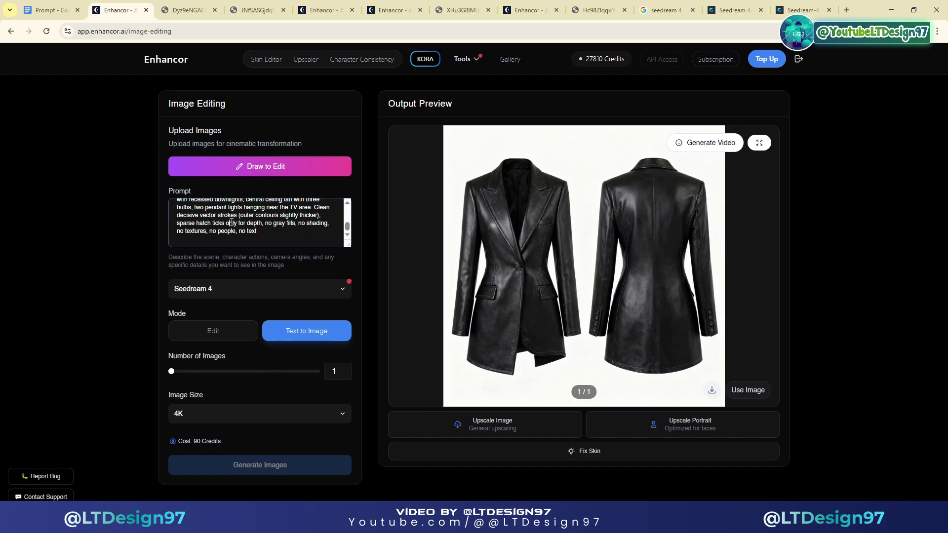
{"action": "scroll", "coordinate": [235, 224], "scroll_direction": "up", "scroll_amount": 3}
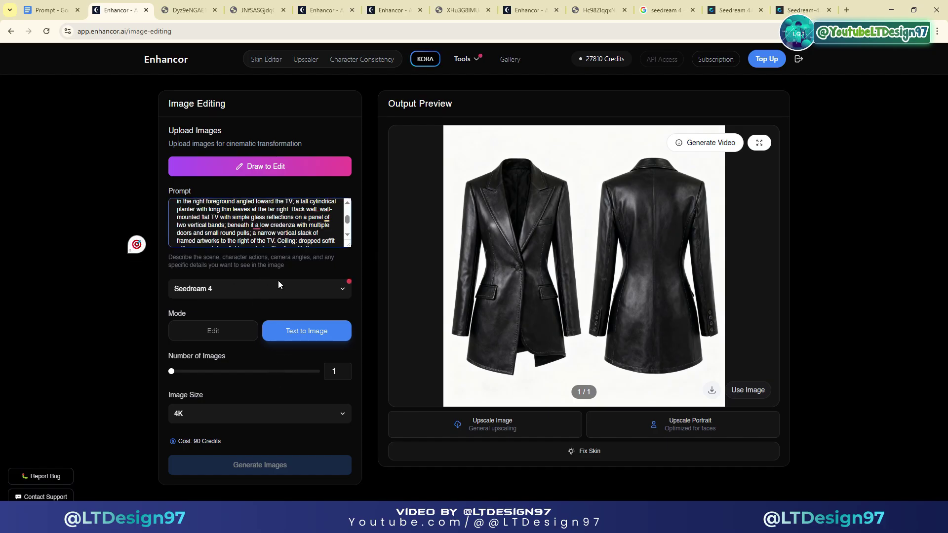
{"action": "left_click", "coordinate": [307, 337]}
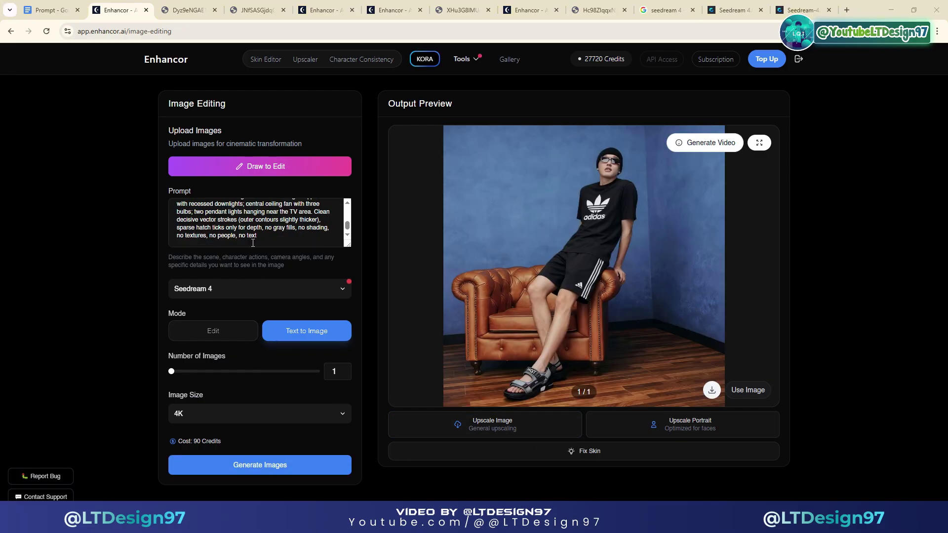
{"action": "scroll", "coordinate": [253, 242], "scroll_direction": "up", "scroll_amount": 5}
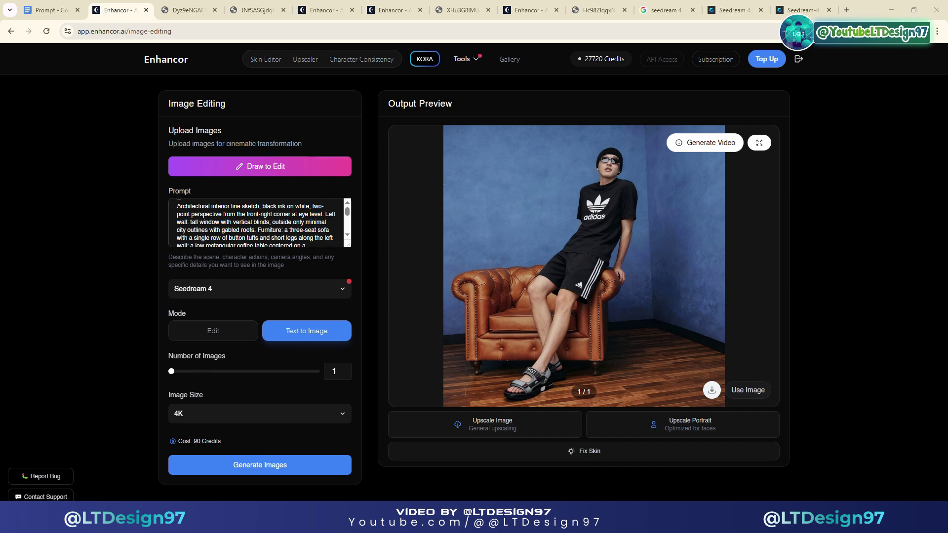
{"action": "left_click_drag", "start_coordinate": [178, 203], "coordinate": [271, 255]}
{"action": "left_click", "coordinate": [258, 457]}
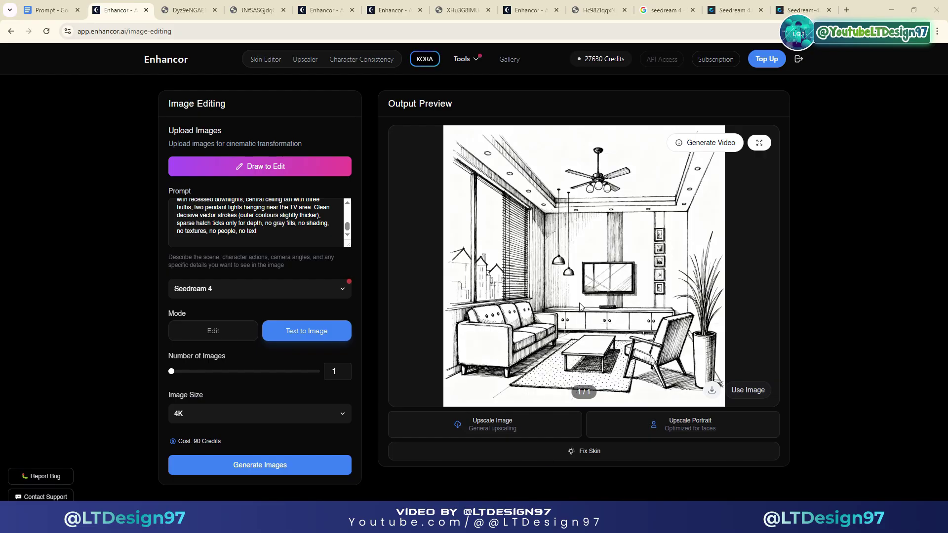
- Open the generated living room sketch in its own browser tab to inspect it, and return to the Enhancor editor
{"action": "right_click", "coordinate": [596, 269]}
{"action": "left_click", "coordinate": [612, 278]}
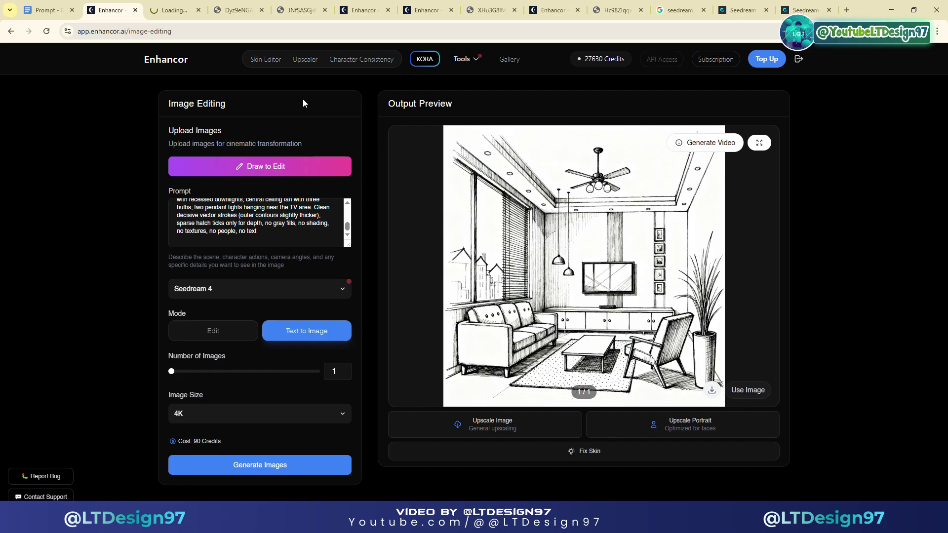
{"action": "left_click", "coordinate": [182, 9]}
{"action": "left_click", "coordinate": [126, 4]}
{"action": "left_click", "coordinate": [160, 6]}
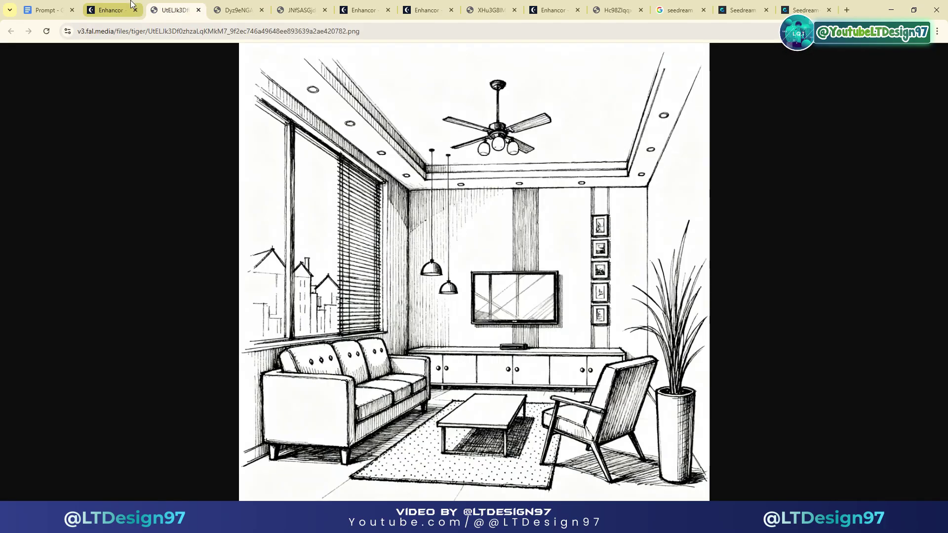
{"action": "left_click", "coordinate": [132, 6]}
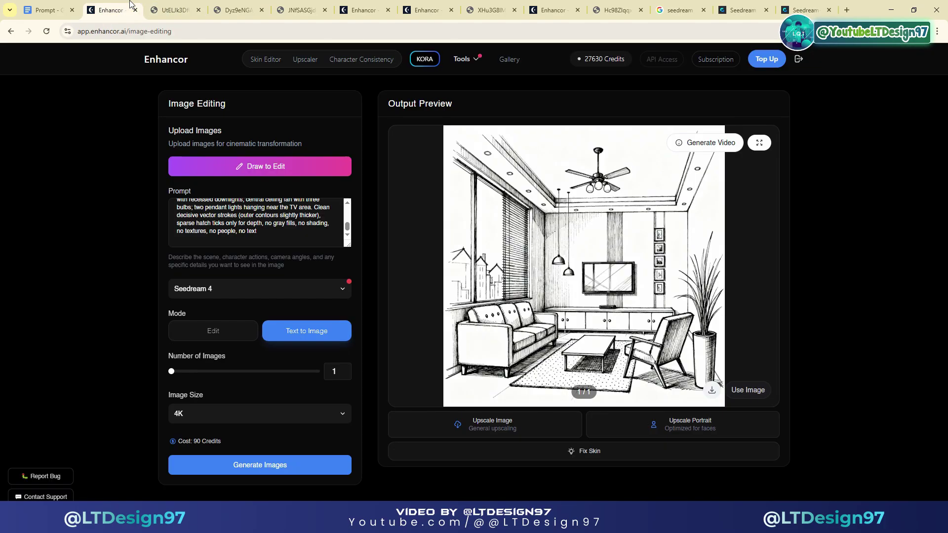
- Use the living room sketch as the source image and generate a 4K edit with the prompt "turn this into a realistic photography, real world"
{"action": "left_click", "coordinate": [747, 390]}
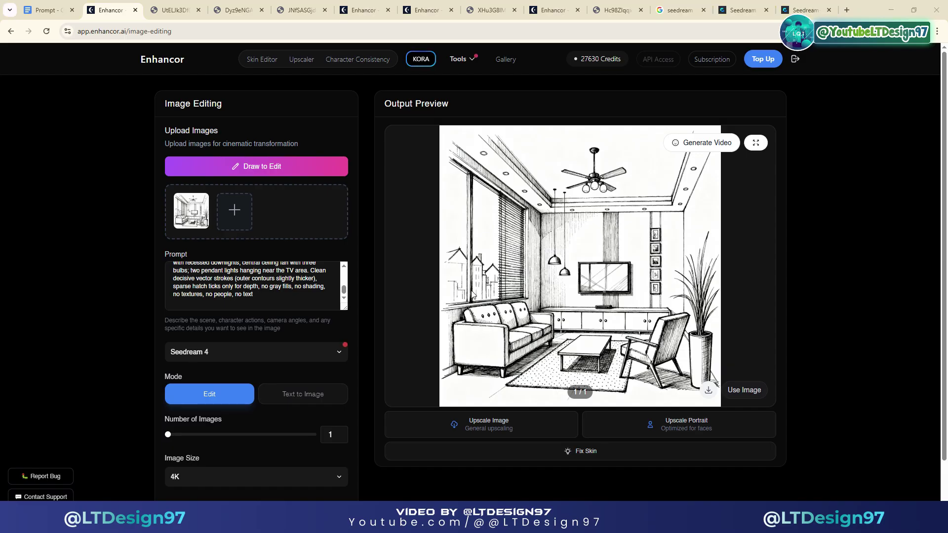
{"action": "left_click", "coordinate": [327, 266]}
{"action": "key", "text": "ctrl+a"}
{"action": "key", "text": "ctrl+v"}
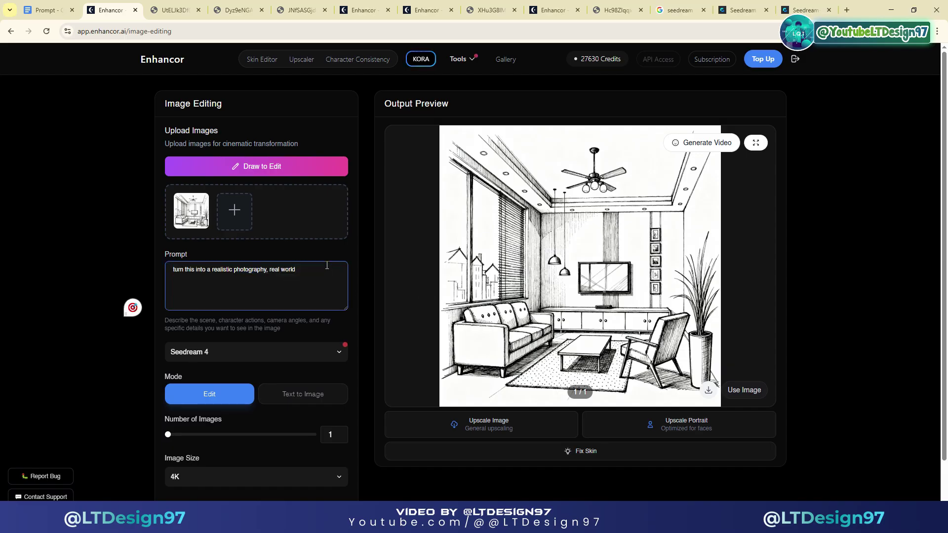
{"action": "left_click_drag", "start_coordinate": [327, 266], "coordinate": [148, 272]}
{"action": "scroll", "coordinate": [207, 416], "scroll_direction": "down", "scroll_amount": 1}
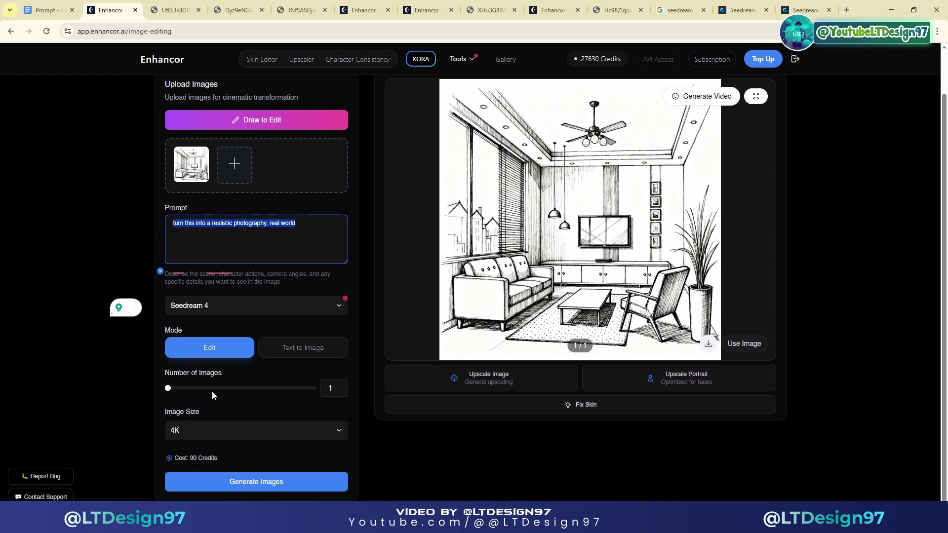
{"action": "left_click", "coordinate": [248, 477]}
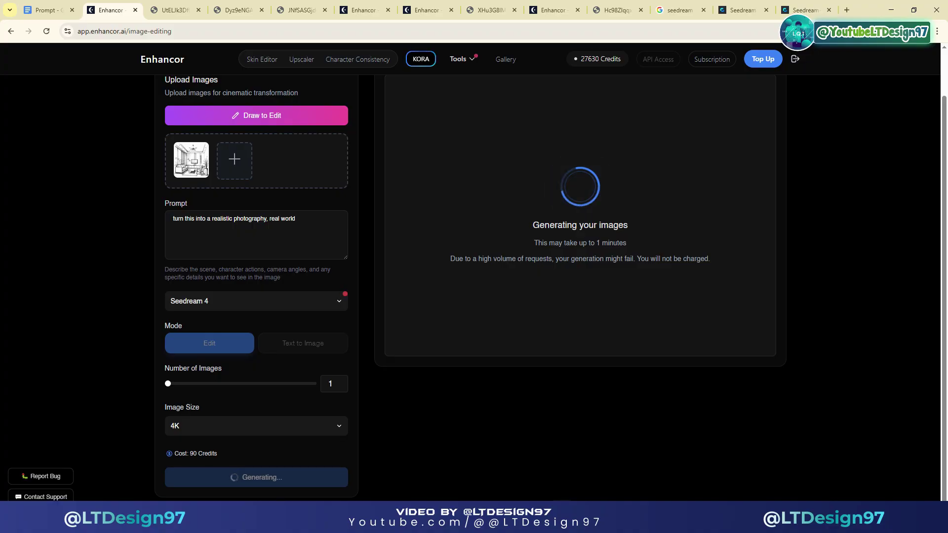
- Open the realistic living room image in a new browser tab and compare it with the line sketch
{"action": "right_click", "coordinate": [547, 241]}
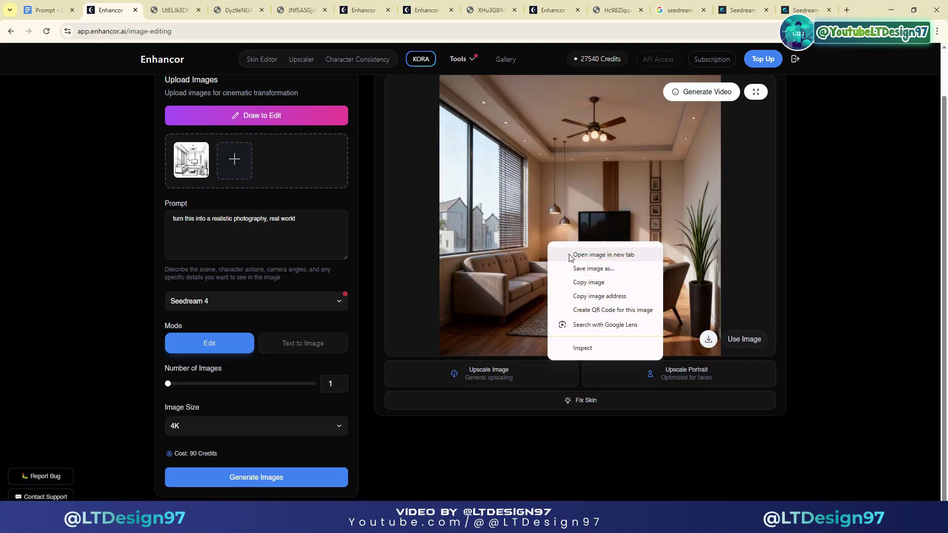
{"action": "left_click", "coordinate": [573, 253]}
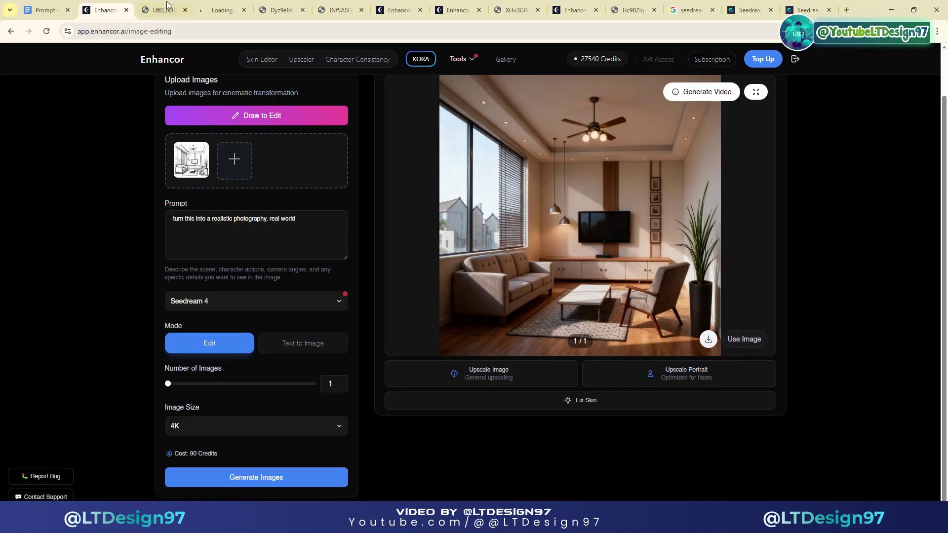
{"action": "left_click", "coordinate": [225, 6]}
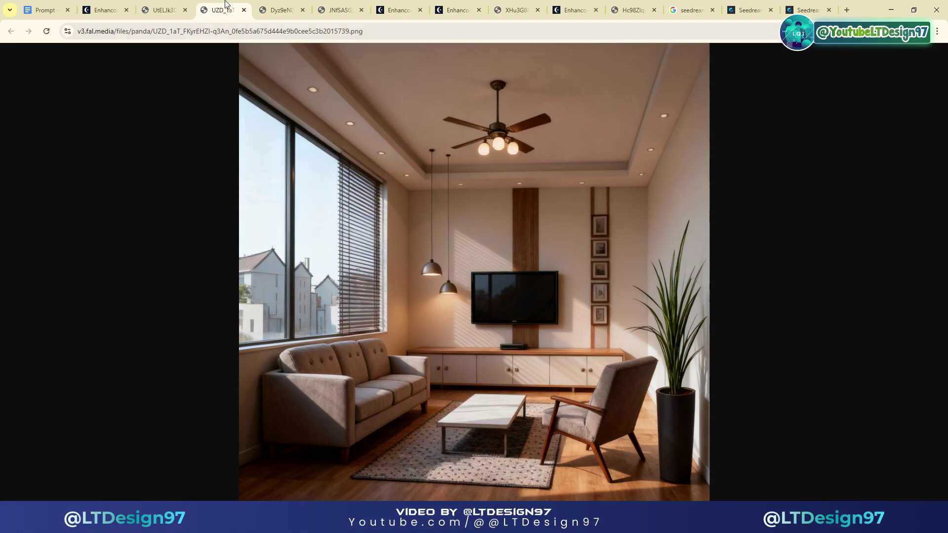
{"action": "left_click", "coordinate": [163, 10]}
{"action": "left_click", "coordinate": [217, 10]}
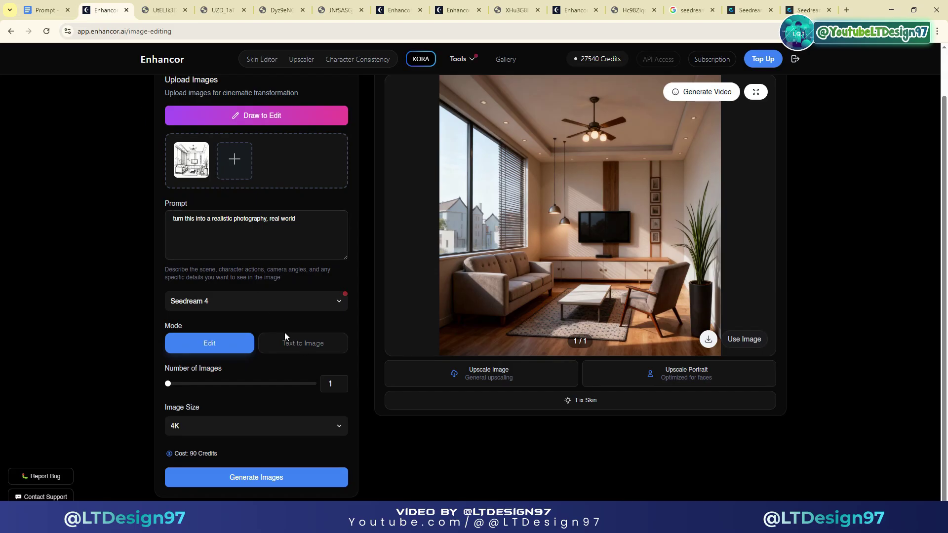
- Set Enhancor to Text to Image without a source image, and copy the Prompt 5 exterior line drawing text from the Google Docs prompt document
{"action": "left_click", "coordinate": [284, 332]}
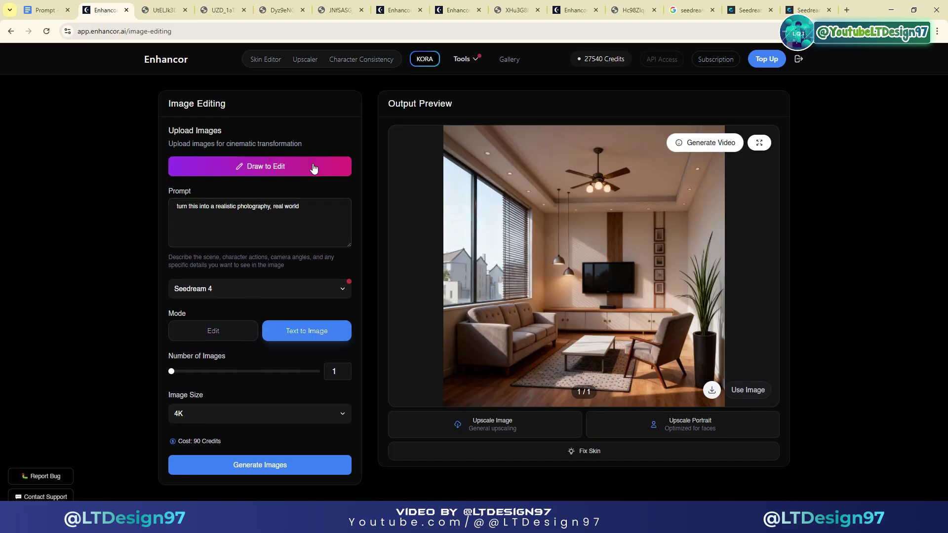
{"action": "left_click", "coordinate": [44, 10]}
{"action": "scroll", "coordinate": [323, 250], "scroll_direction": "down", "scroll_amount": 3}
{"action": "left_click_drag", "start_coordinate": [315, 241], "coordinate": [554, 318]}
{"action": "right_click", "coordinate": [459, 281]}
{"action": "left_click", "coordinate": [492, 291]}
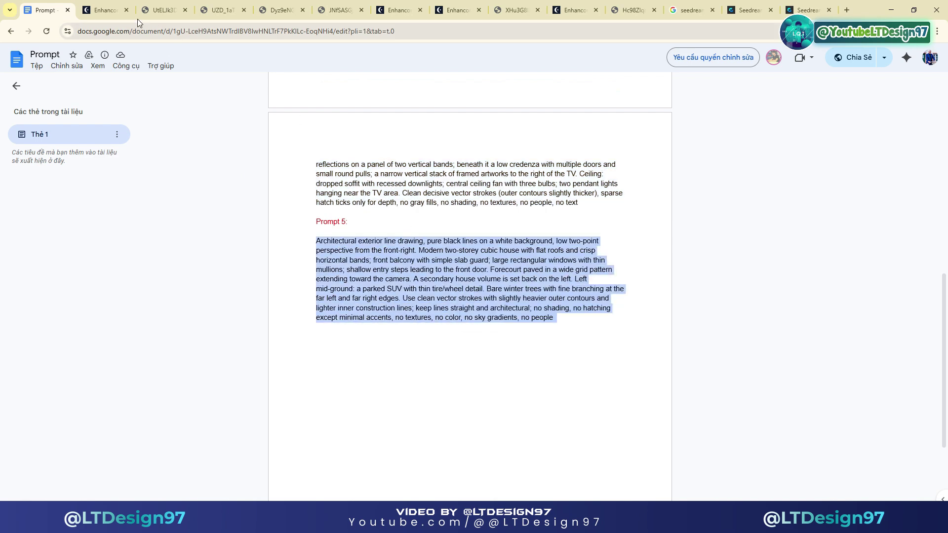
- In the Enhancor tab, replace the prompt with the copied Prompt 5 text and generate the house exterior line drawing at 4K
{"action": "left_click", "coordinate": [105, 10]}
{"action": "left_click_drag", "start_coordinate": [301, 206], "coordinate": [161, 209]}
{"action": "key", "text": "ctrl+c"}
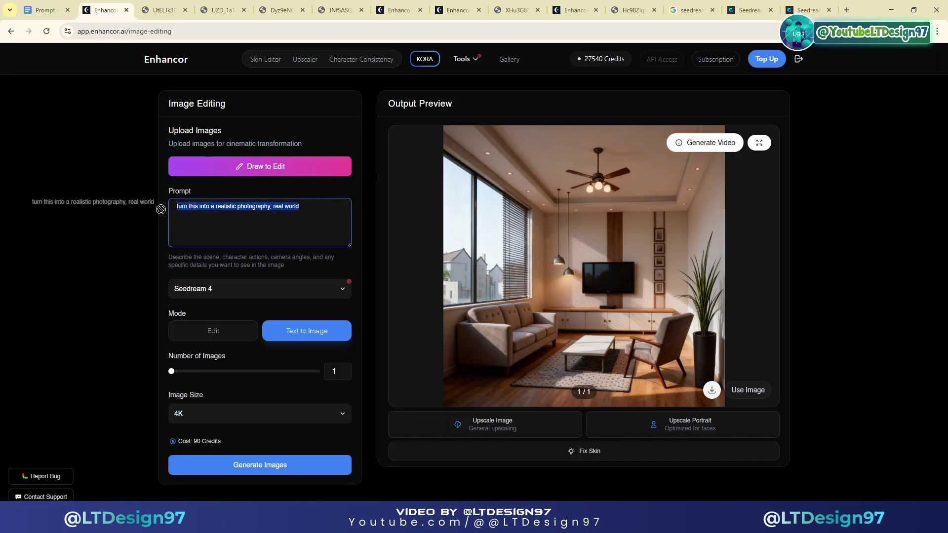
{"action": "right_click", "coordinate": [195, 208]}
{"action": "left_click", "coordinate": [224, 269]}
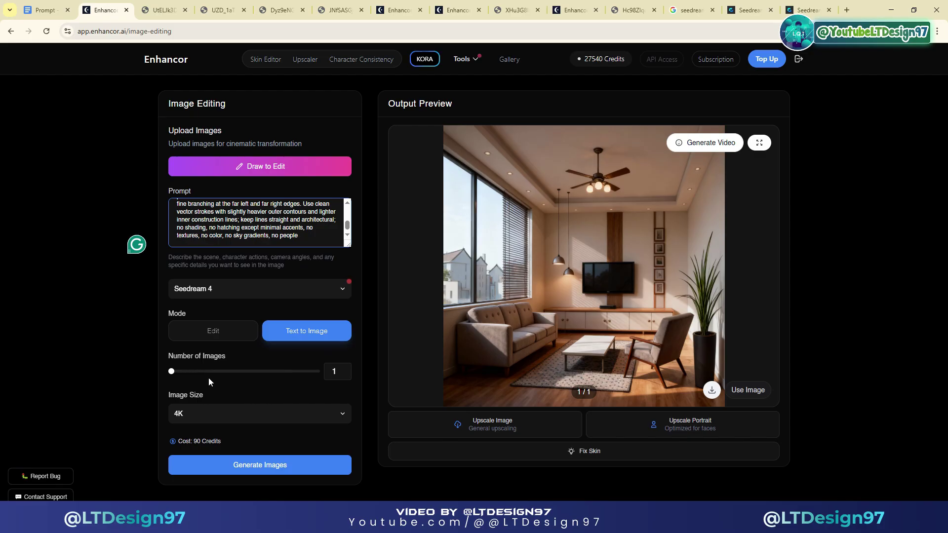
{"action": "left_click", "coordinate": [230, 464]}
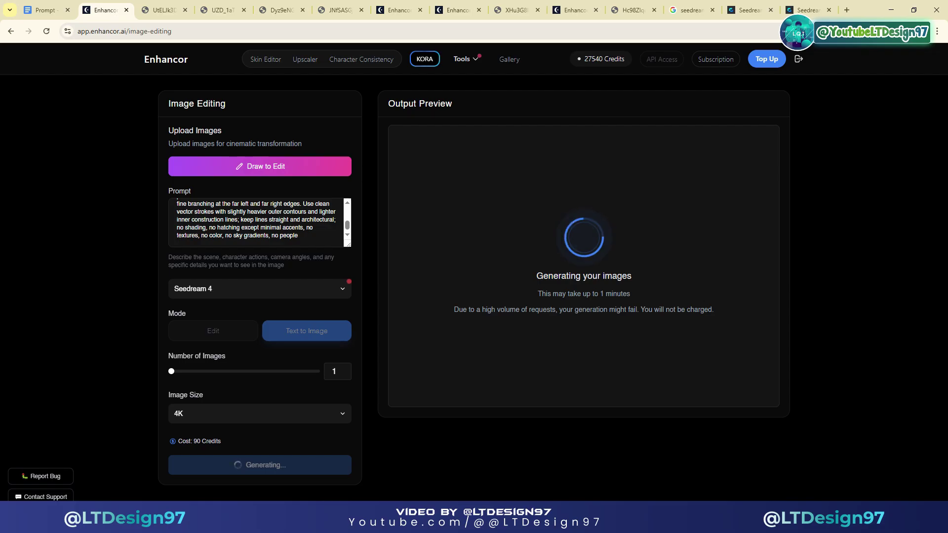
- Open the generated house exterior line drawing in a new browser tab for comparison
{"action": "mouse_move", "coordinate": [300, 247]}
{"action": "left_mouse_down"}
{"action": "mouse_move", "coordinate": [246, 234]}
{"action": "mouse_move", "coordinate": [245, 195]}
{"action": "left_mouse_up"}
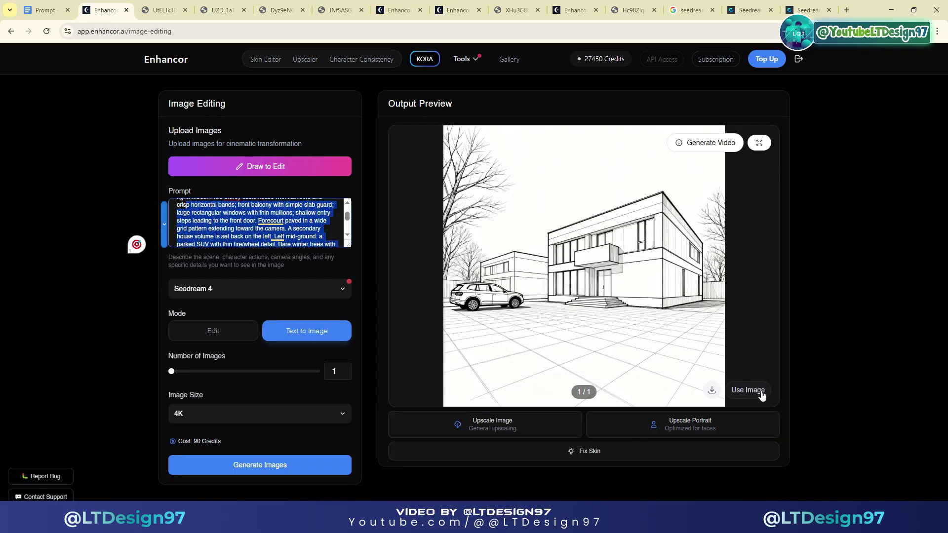
{"action": "right_click", "coordinate": [612, 251]}
{"action": "left_click", "coordinate": [631, 262]}
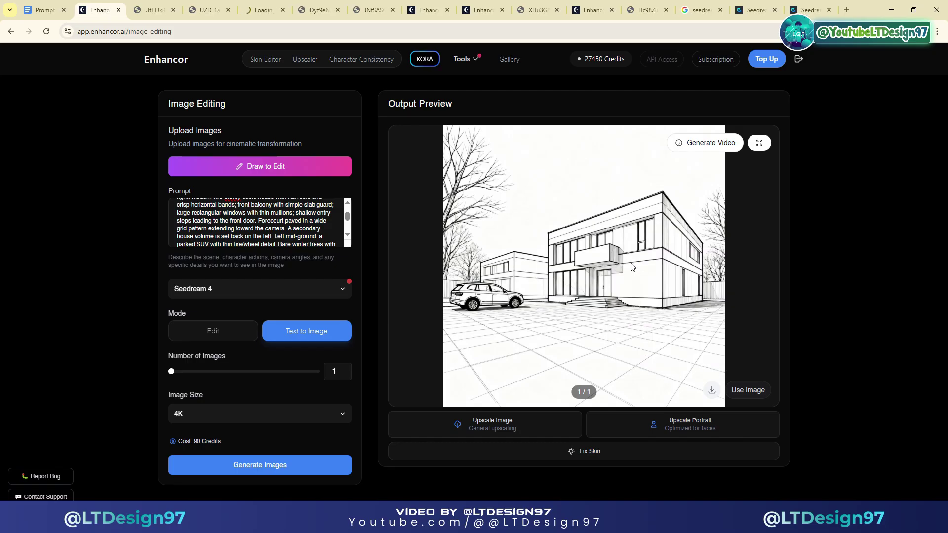
- Use the house drawing as the source image and generate a 4K edit with the prompt "turn this into a realistic photography, real world"
{"action": "left_click", "coordinate": [740, 395]}
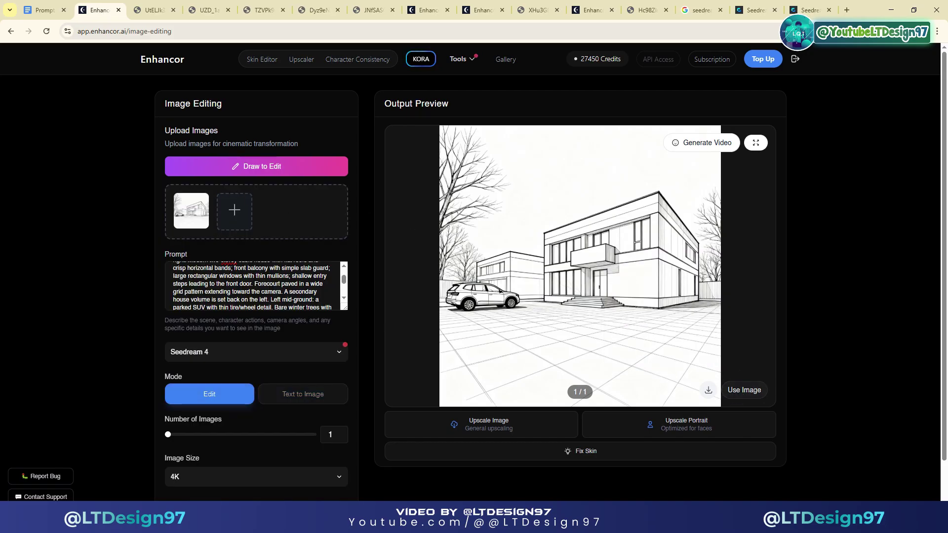
{"action": "left_click", "coordinate": [284, 286]}
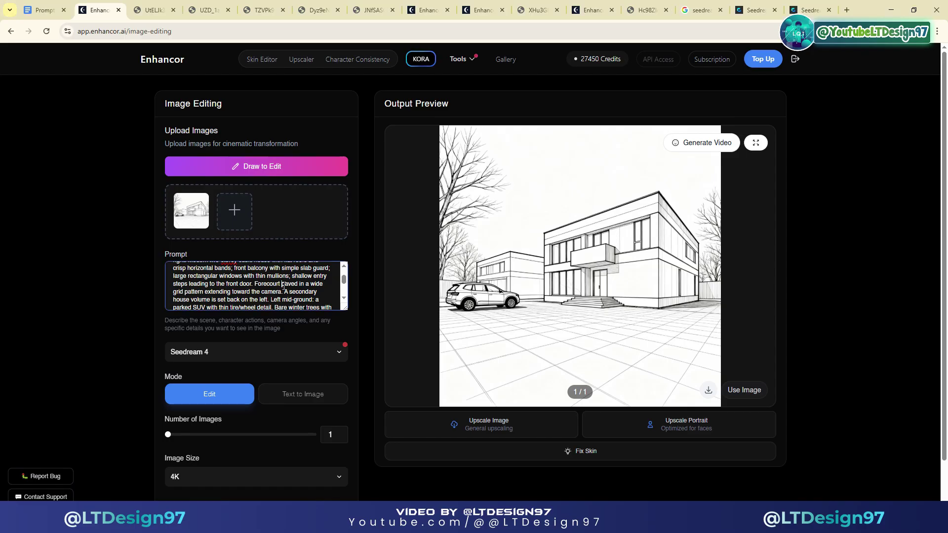
{"action": "key", "text": "ctrl+a"}
{"action": "key", "text": "ctrl+v"}
{"action": "left_click_drag", "start_coordinate": [297, 270], "coordinate": [172, 271]}
{"action": "scroll", "coordinate": [224, 392], "scroll_direction": "down", "scroll_amount": 1}
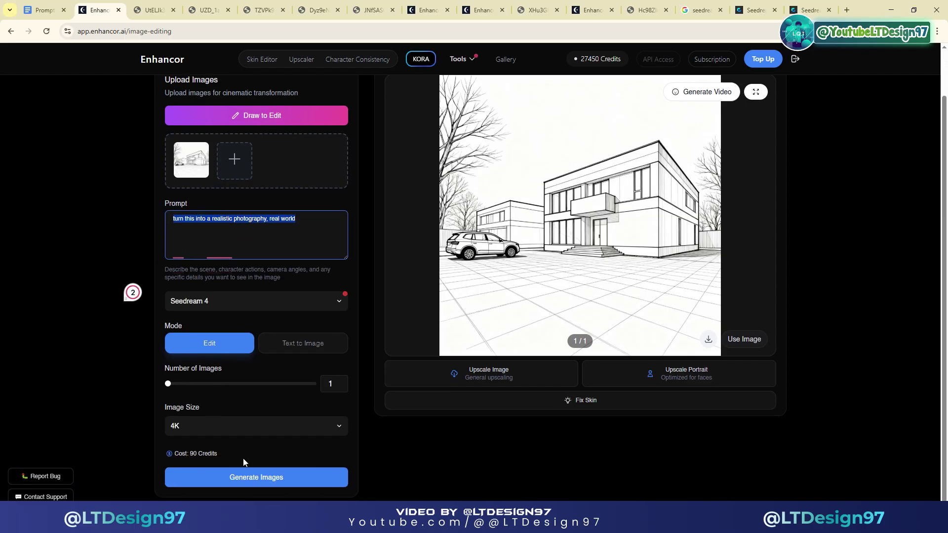
{"action": "left_click", "coordinate": [272, 480]}
- Open the realistic house image in a new browser tab and compare it with the exterior line drawing
{"action": "scroll", "coordinate": [623, 369], "scroll_direction": "up", "scroll_amount": 1}
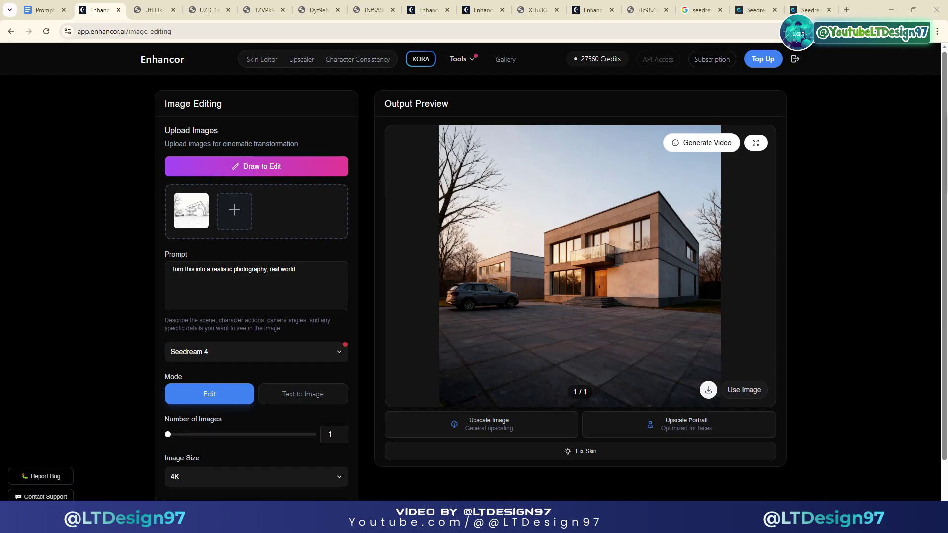
{"action": "right_click", "coordinate": [540, 275]}
{"action": "left_click", "coordinate": [567, 286]}
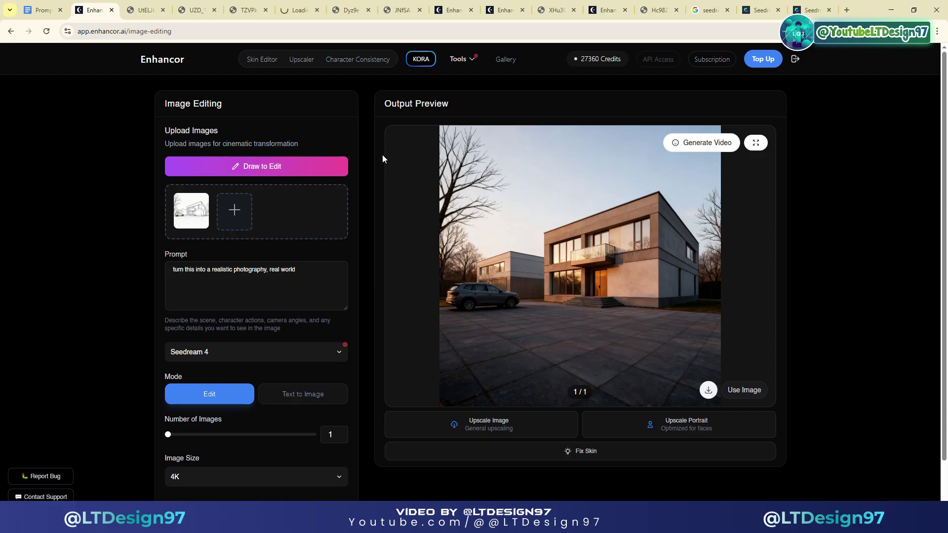
{"action": "left_click", "coordinate": [298, 10]}
{"action": "left_click", "coordinate": [247, 10]}
{"action": "left_click", "coordinate": [292, 5]}
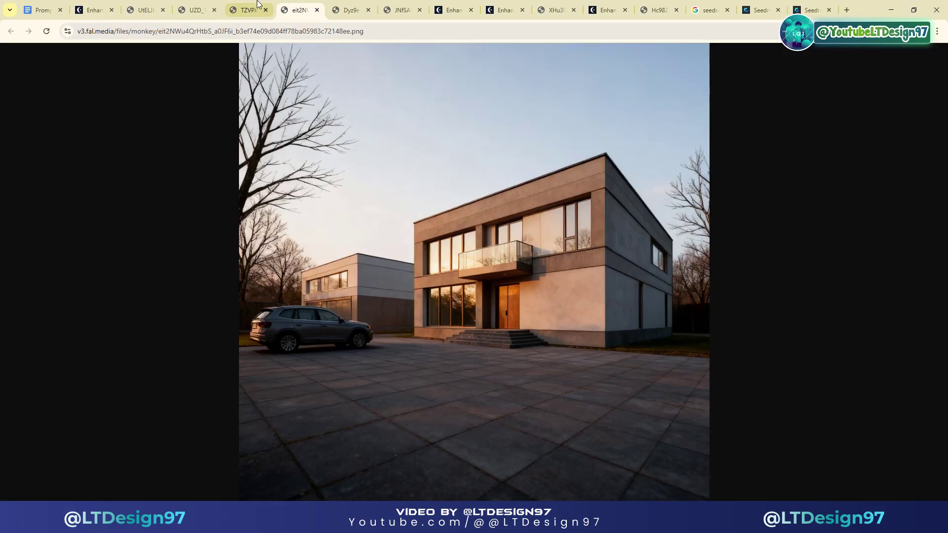
{"action": "left_click", "coordinate": [247, 6]}
{"action": "left_click", "coordinate": [284, 6]}
{"action": "left_click", "coordinate": [262, 5]}
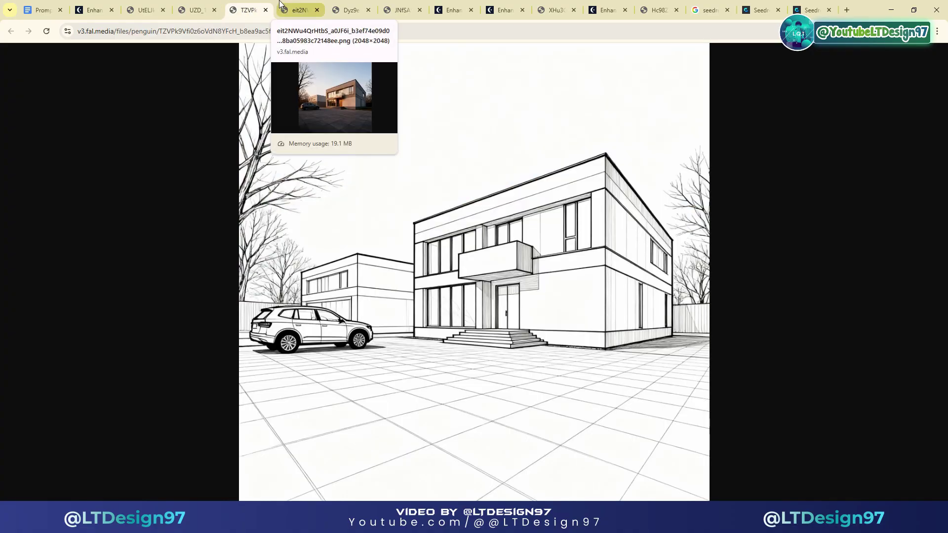
{"action": "left_click", "coordinate": [279, 6]}
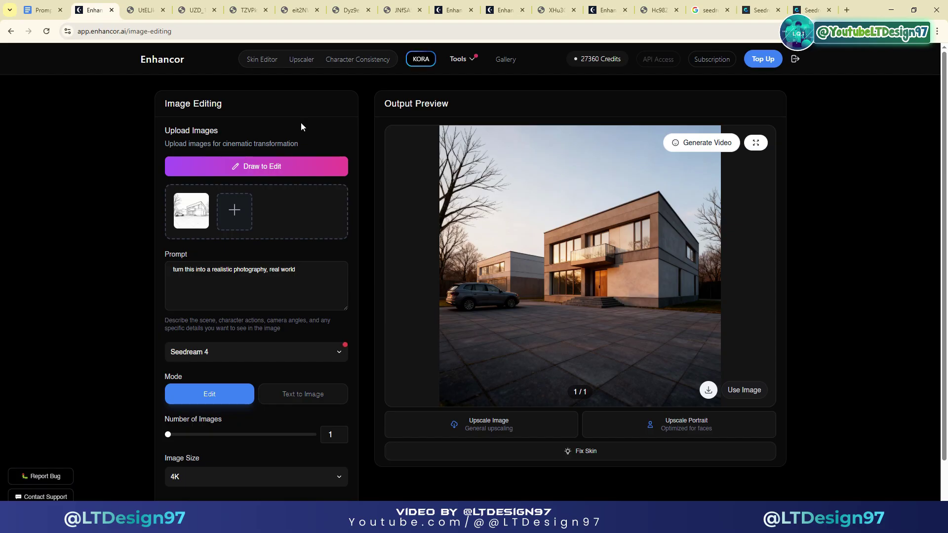
- Switch to the chatgate.ai article about Seedream 4.0
{"action": "left_click", "coordinate": [760, 10]}
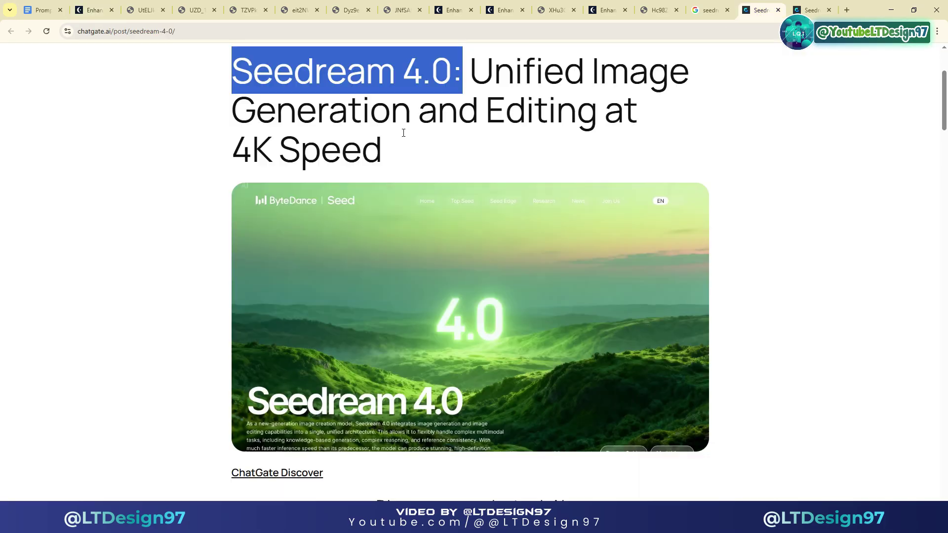